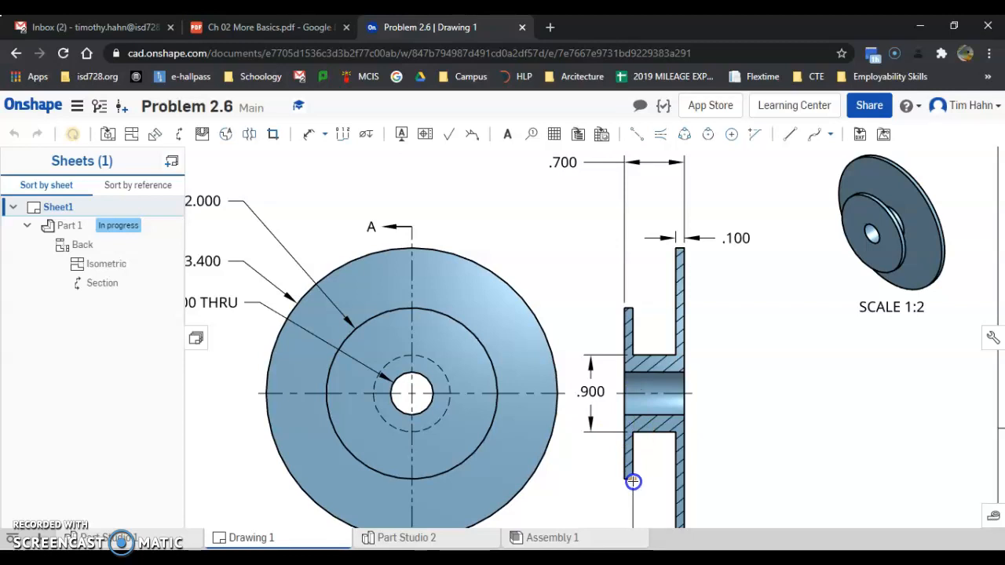
Open Part Studio 2 and start a sketch on the Right plane.
{"action": "scroll", "coordinate": [683, 354], "scroll_direction": "down", "scroll_amount": 3}
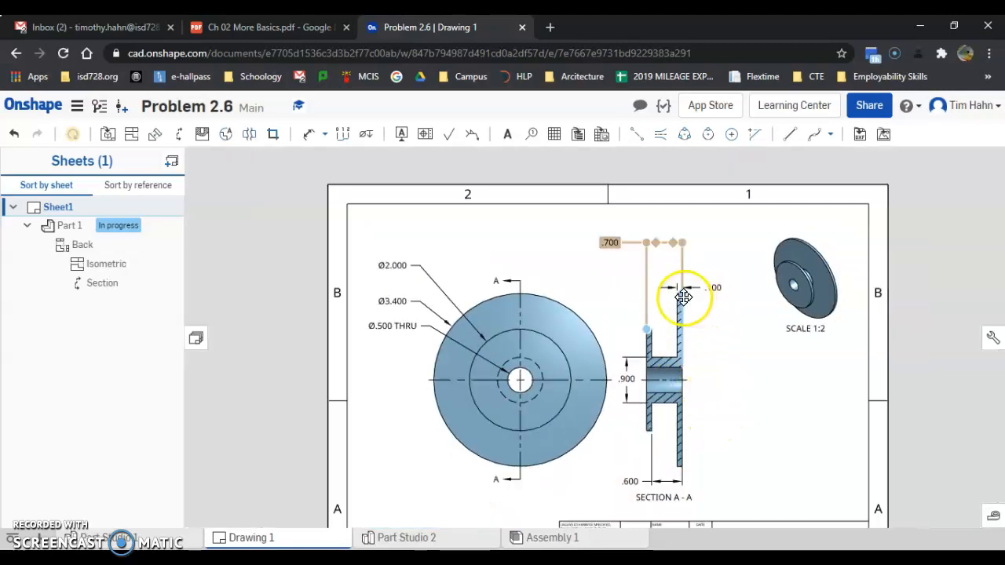
{"action": "mouse_move", "coordinate": [683, 292]}
{"action": "left_mouse_down"}
{"action": "mouse_move", "coordinate": [696, 359]}
{"action": "mouse_move", "coordinate": [686, 459]}
{"action": "mouse_move", "coordinate": [684, 292]}
{"action": "left_mouse_up"}
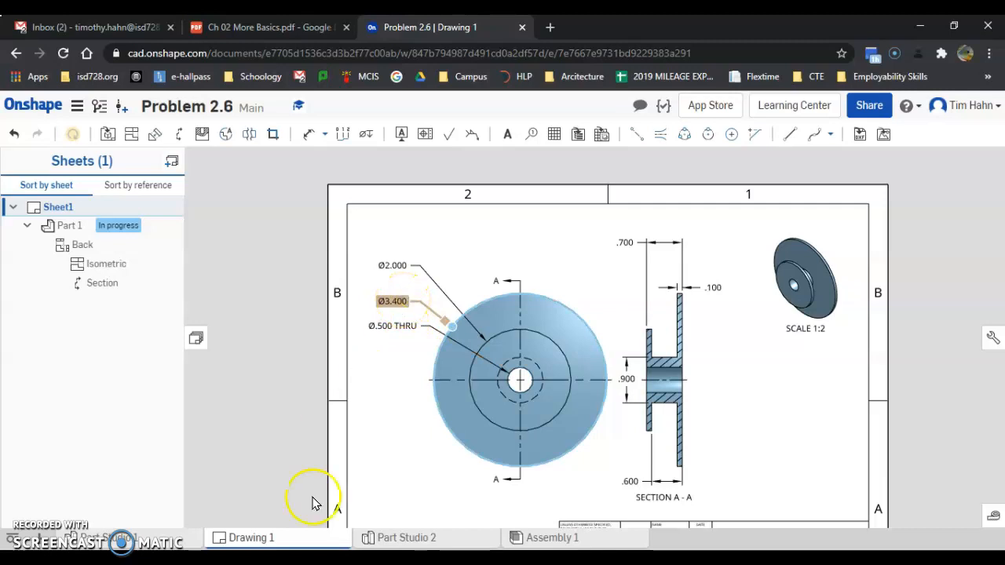
{"action": "left_click", "coordinate": [404, 538]}
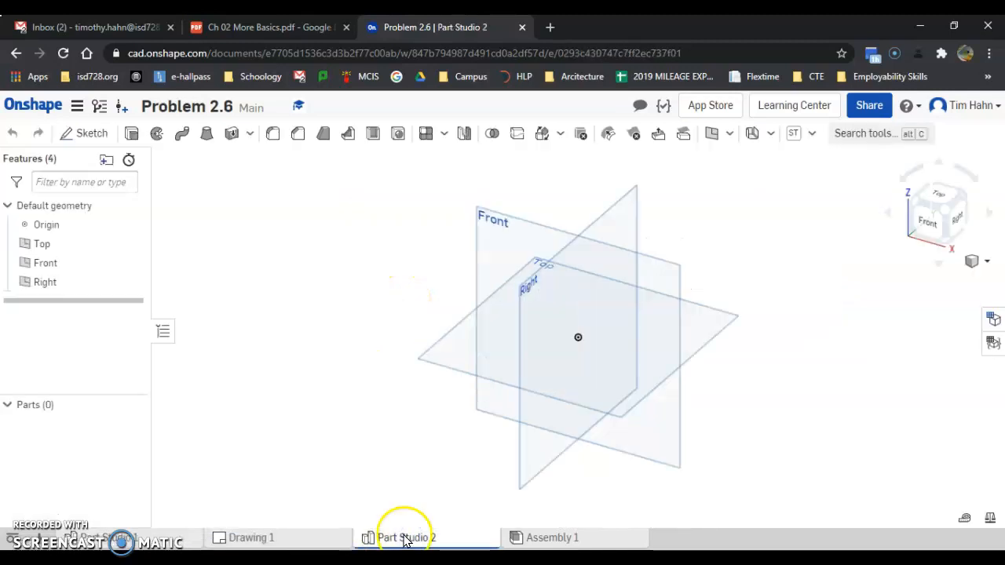
{"action": "left_click", "coordinate": [530, 297]}
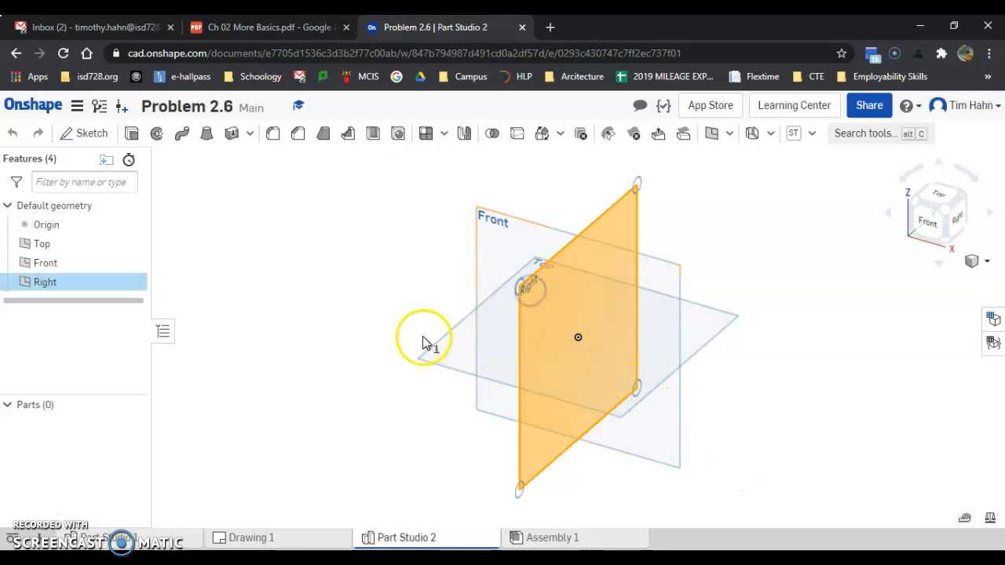
{"action": "left_click", "coordinate": [78, 135]}
Sketch a corner rectangle about 0.97 in wide and 2.43 in tall, with its lower-right corner on the origin, viewing the sketch plane straight on.
{"action": "left_click", "coordinate": [142, 134]}
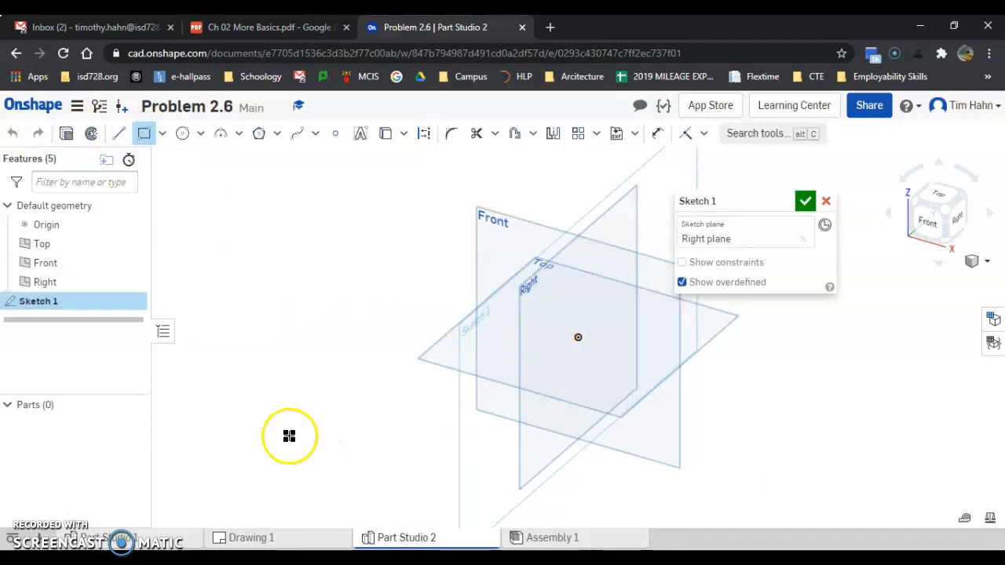
{"action": "right_click", "coordinate": [287, 434]}
{"action": "left_click", "coordinate": [343, 430]}
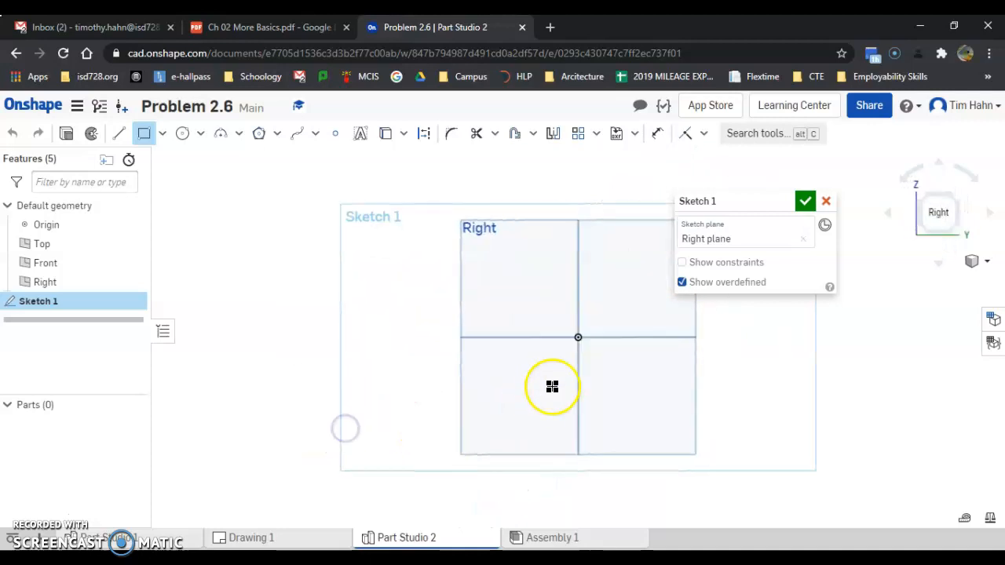
{"action": "left_click", "coordinate": [540, 243]}
{"action": "left_click", "coordinate": [530, 486]}
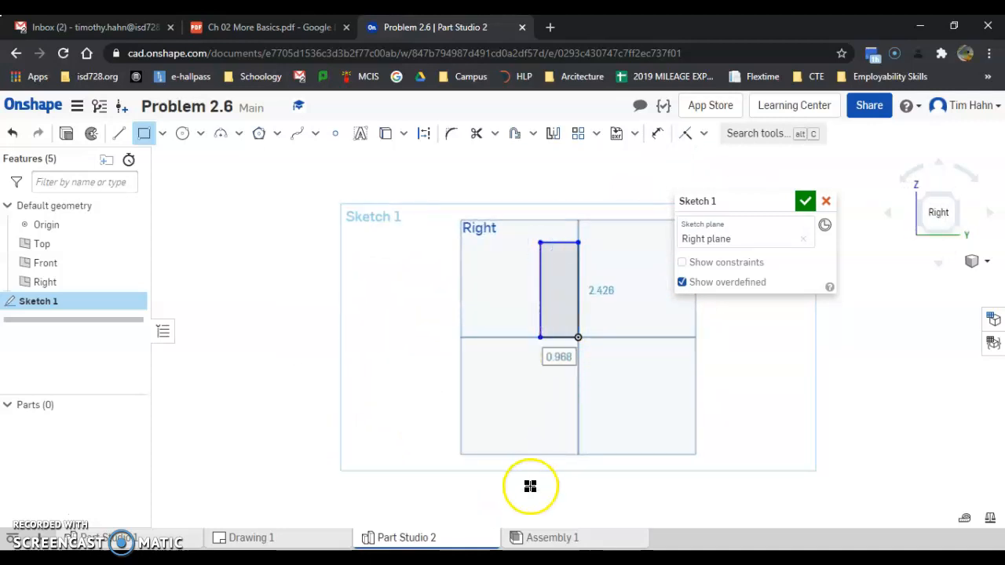
{"action": "key", "text": "Tab"}
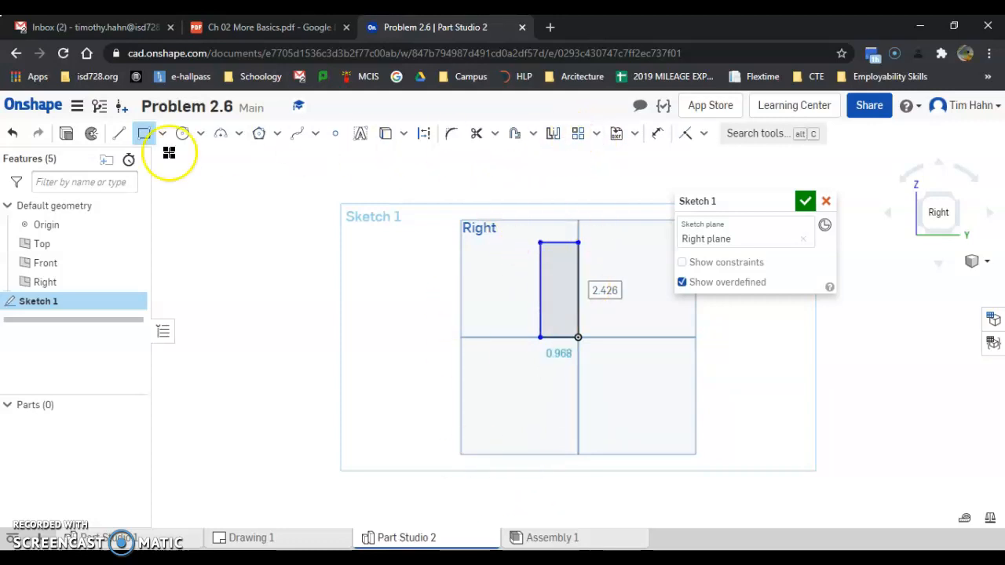
Draw a horizontal construction line about 4.43 in long along the rectangle's lower edge, ending at the origin.
{"action": "left_click", "coordinate": [118, 134]}
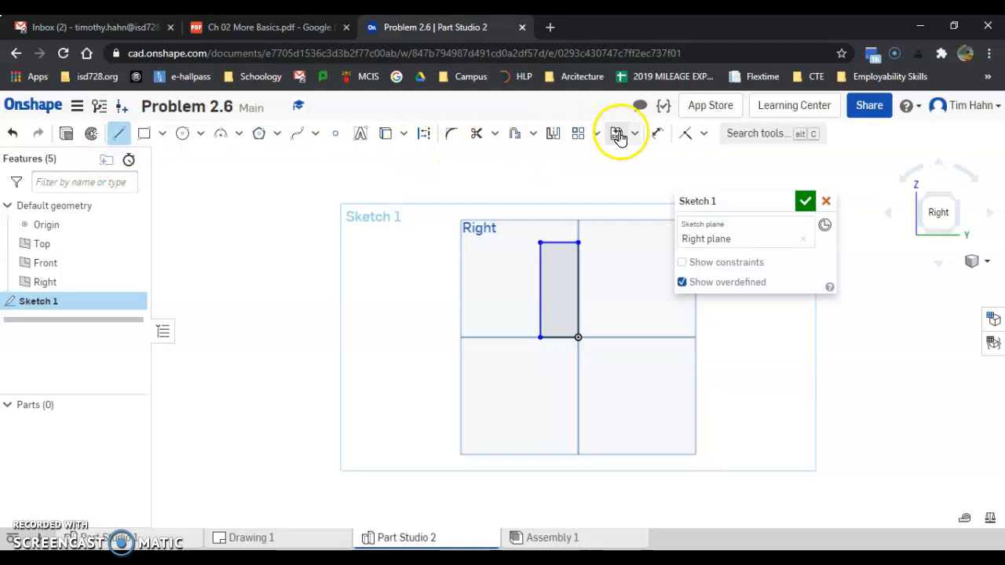
{"action": "left_click", "coordinate": [424, 133]}
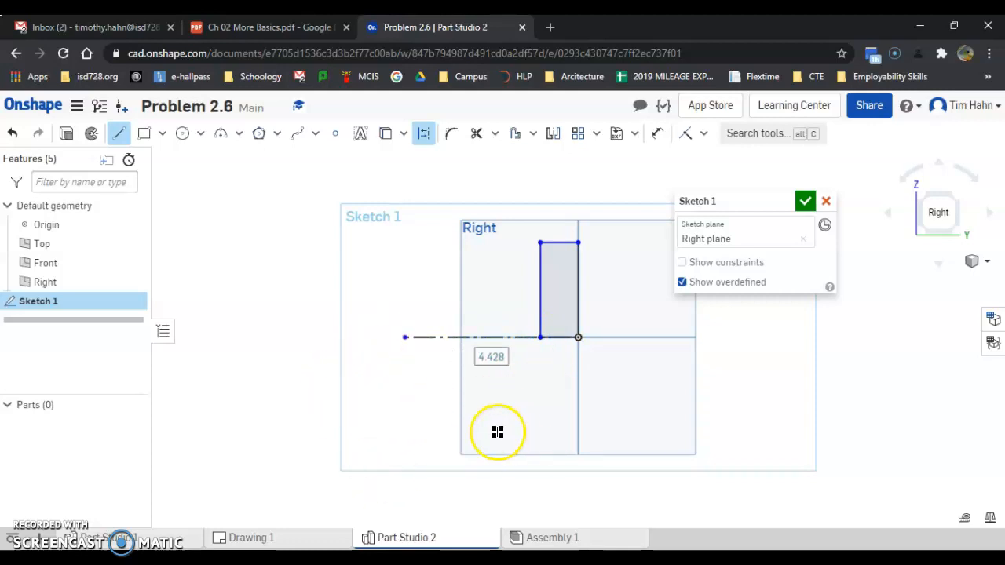
Check the overall thickness in Drawing 1 and dimension the rectangle's upper edge to 0.7 in.
{"action": "left_click", "coordinate": [659, 141]}
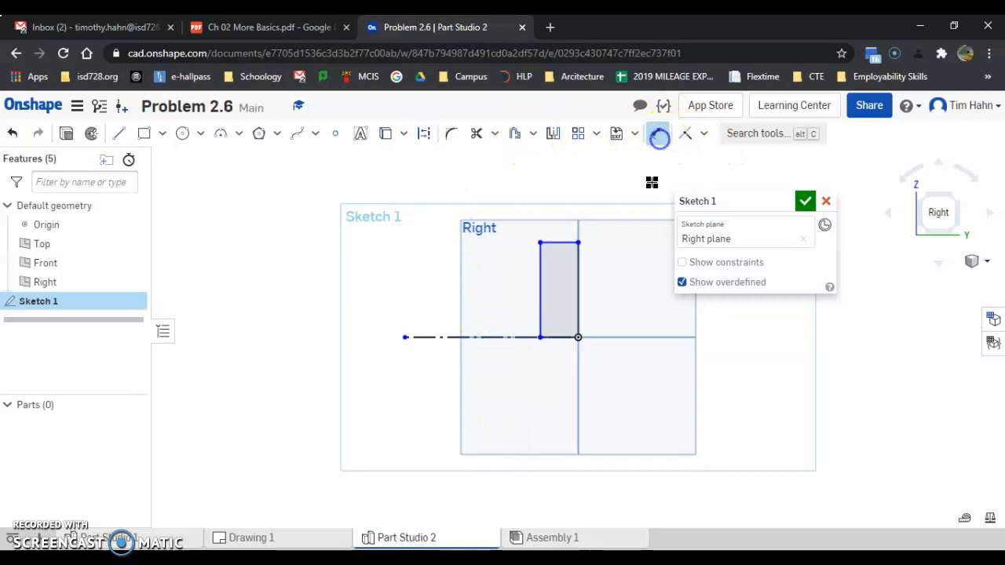
{"action": "left_click", "coordinate": [230, 540]}
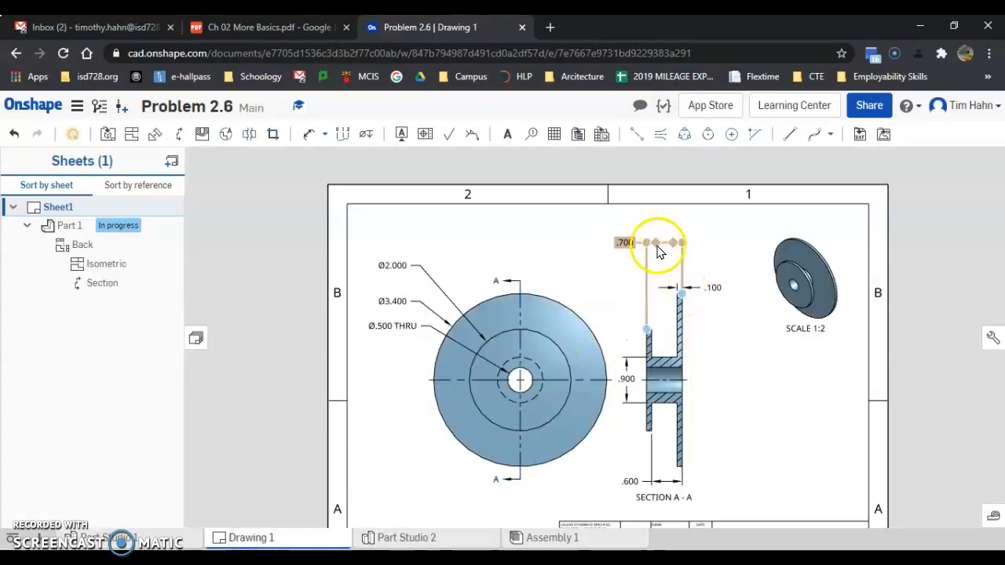
{"action": "left_click", "coordinate": [394, 537]}
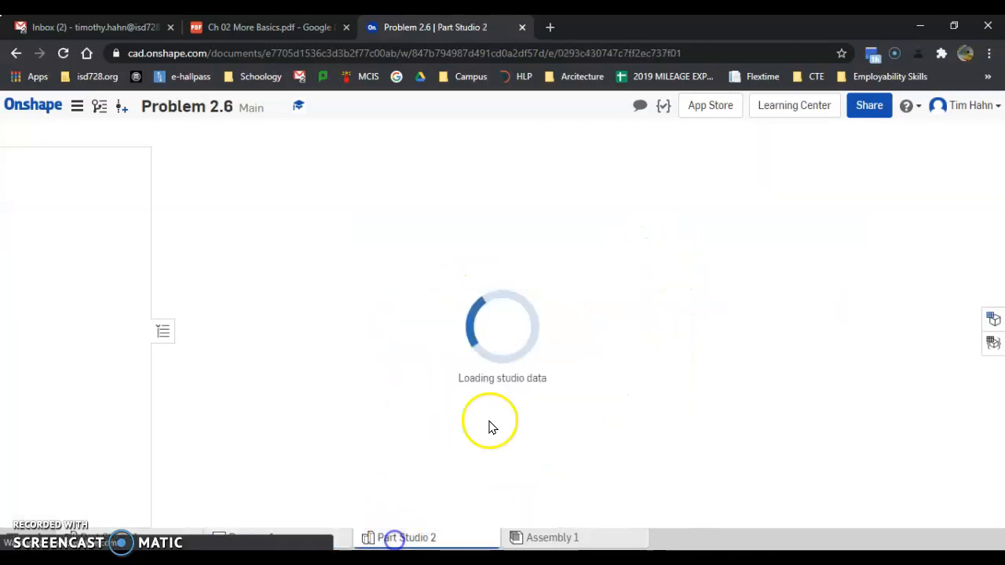
{"action": "left_click", "coordinate": [554, 244]}
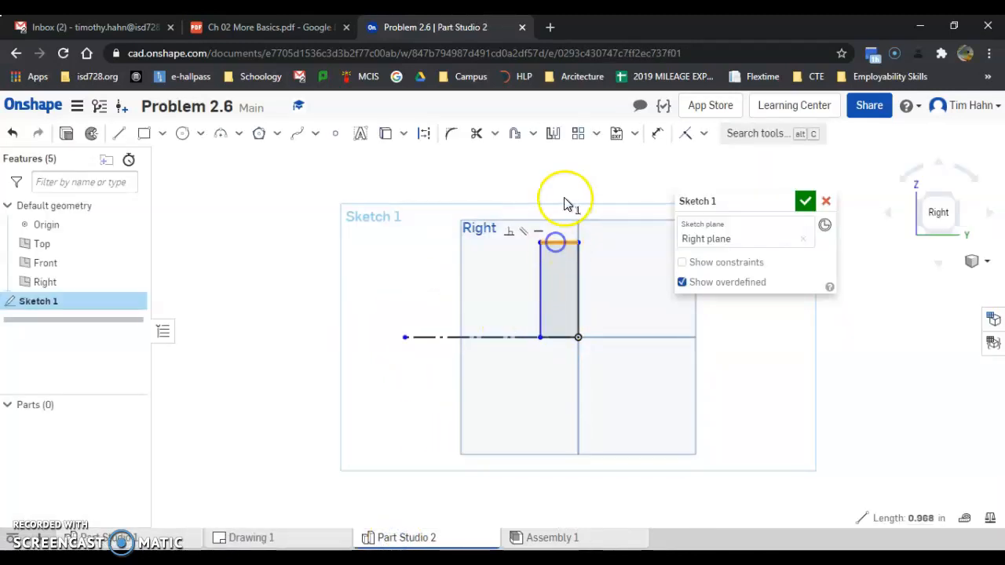
{"action": "left_click", "coordinate": [658, 133]}
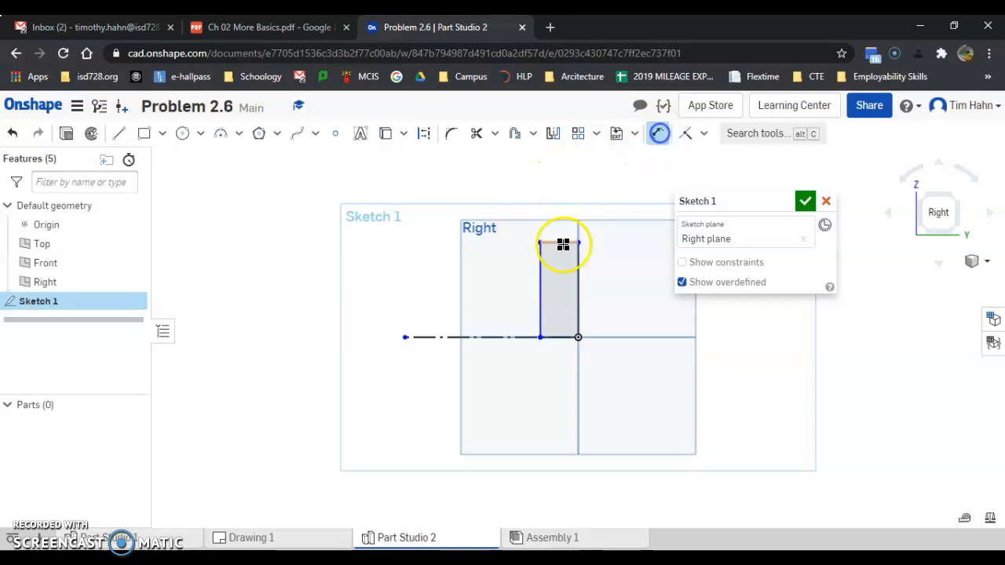
{"action": "left_click_drag", "start_coordinate": [563, 246], "coordinate": [562, 185]}
{"action": "left_click", "coordinate": [560, 186]}
{"action": "type", "text": ".7"}
{"action": "key", "text": "Return"}
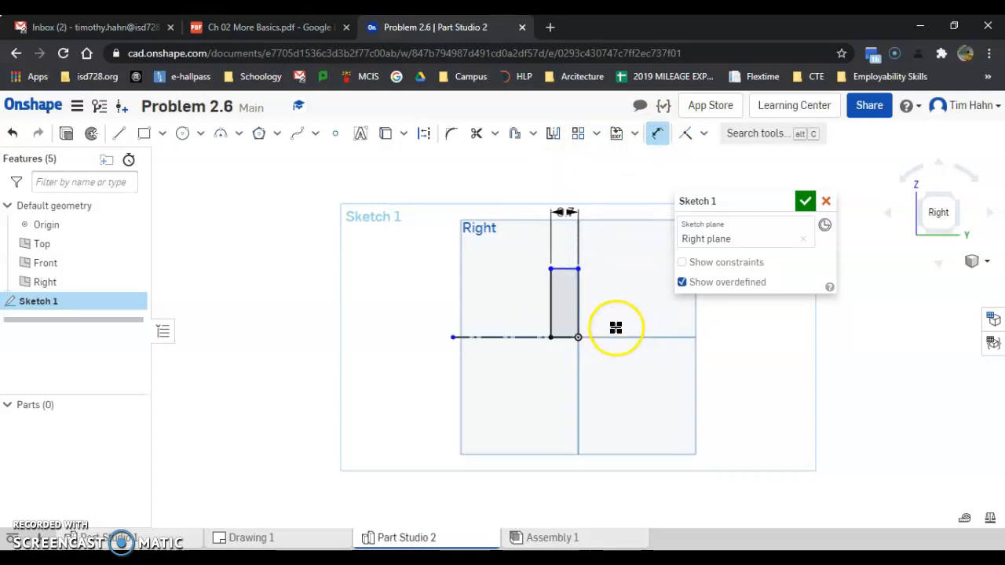
Dimension the rectangle's upper edge about the construction line as a 3.4 in diameter and finish the sketch.
{"action": "scroll", "coordinate": [577, 243], "scroll_direction": "up", "scroll_amount": 3}
{"action": "left_click", "coordinate": [565, 226]}
{"action": "left_click", "coordinate": [471, 361]}
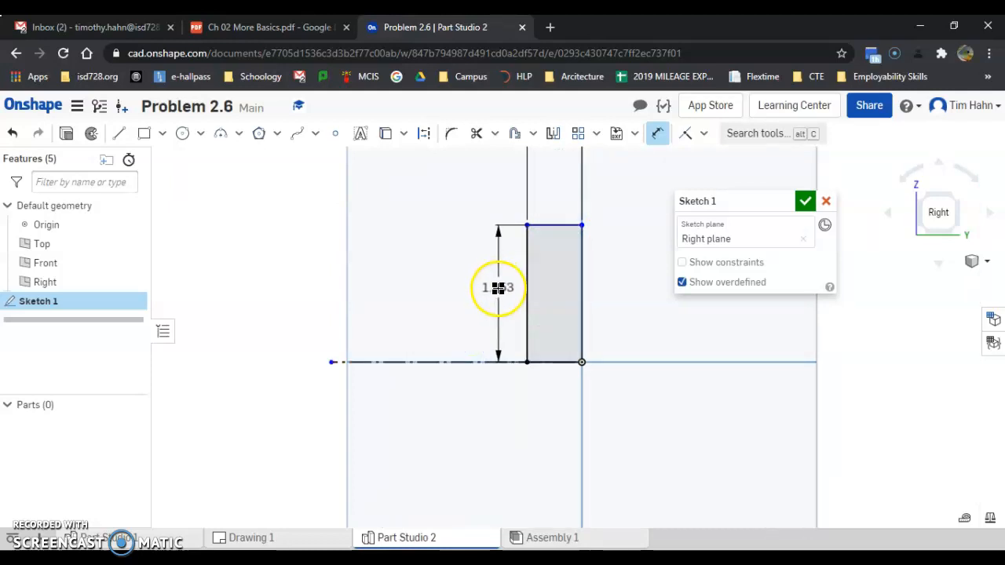
{"action": "left_click", "coordinate": [499, 408]}
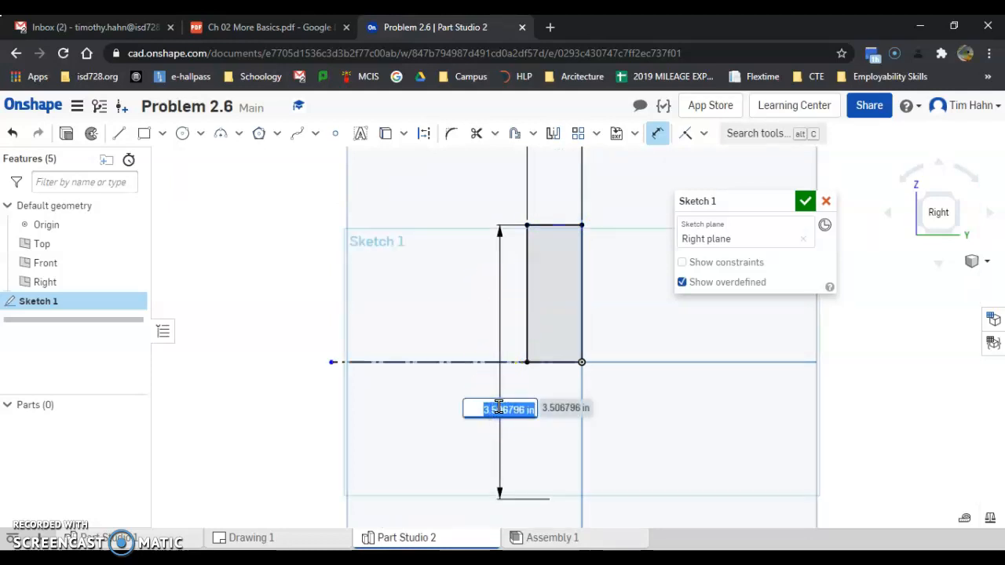
{"action": "key", "text": "Return"}
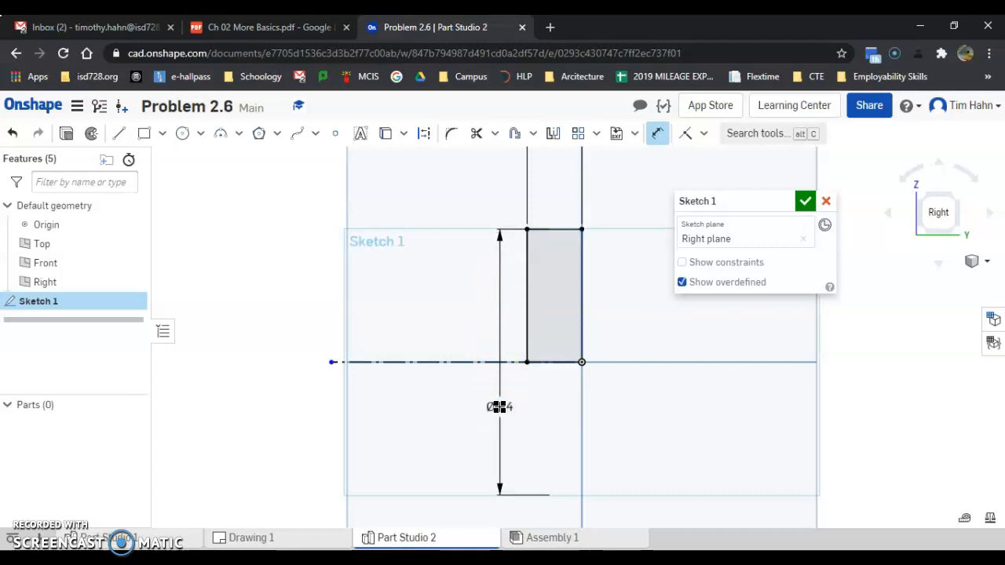
{"action": "left_click", "coordinate": [804, 201]}
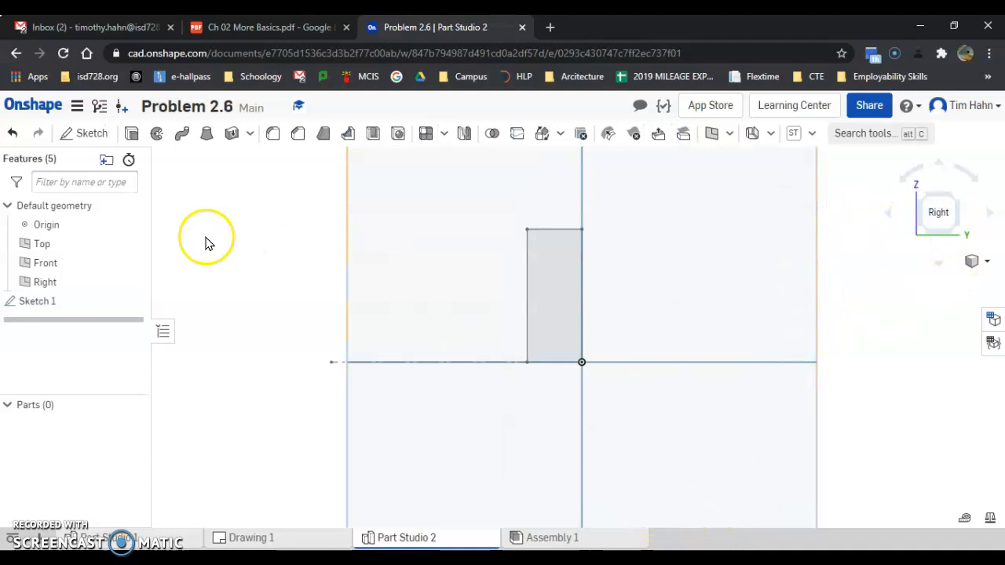
Revolve the rectangle fully around the construction line as a new solid.
{"action": "left_click", "coordinate": [157, 134]}
{"action": "left_click", "coordinate": [589, 269]}
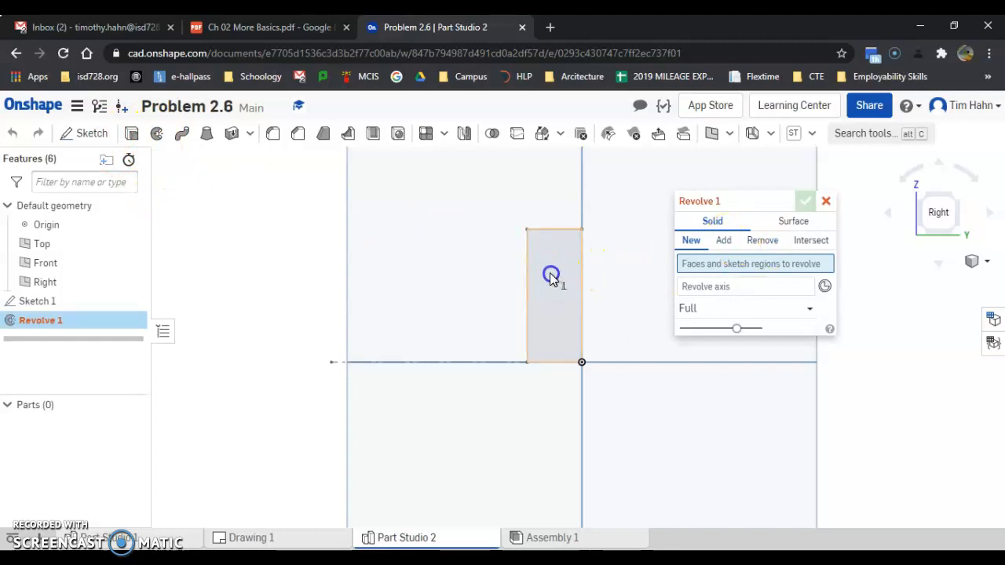
{"action": "left_click", "coordinate": [551, 279]}
{"action": "left_click", "coordinate": [767, 300]}
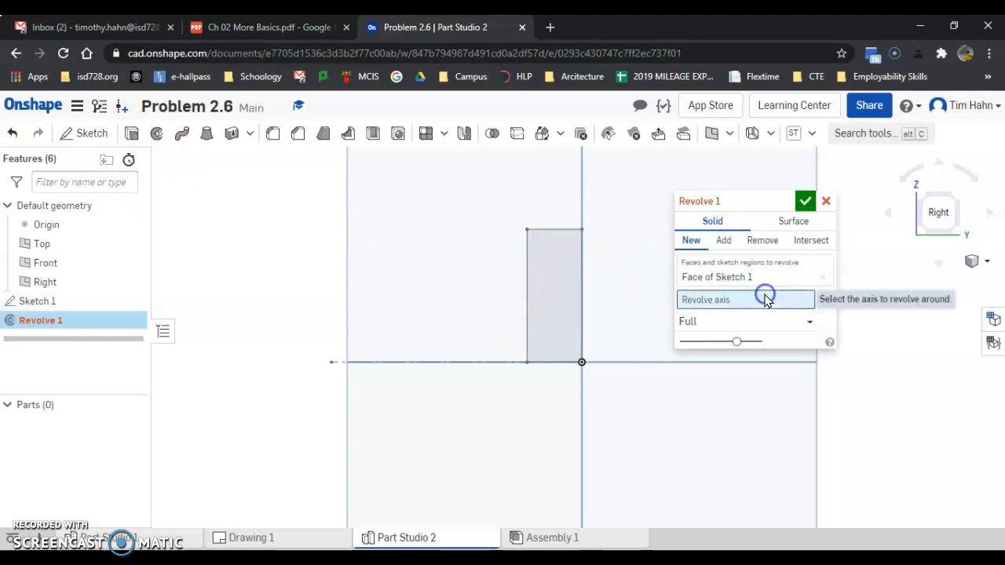
{"action": "left_click", "coordinate": [489, 362]}
{"action": "right_click_drag", "start_coordinate": [626, 396], "coordinate": [628, 399]}
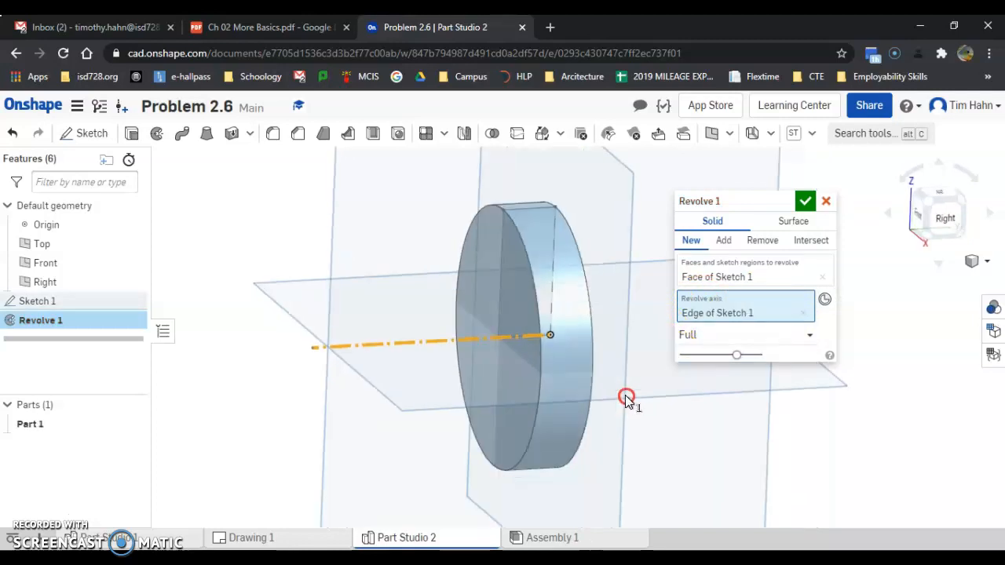
{"action": "left_click", "coordinate": [805, 201]}
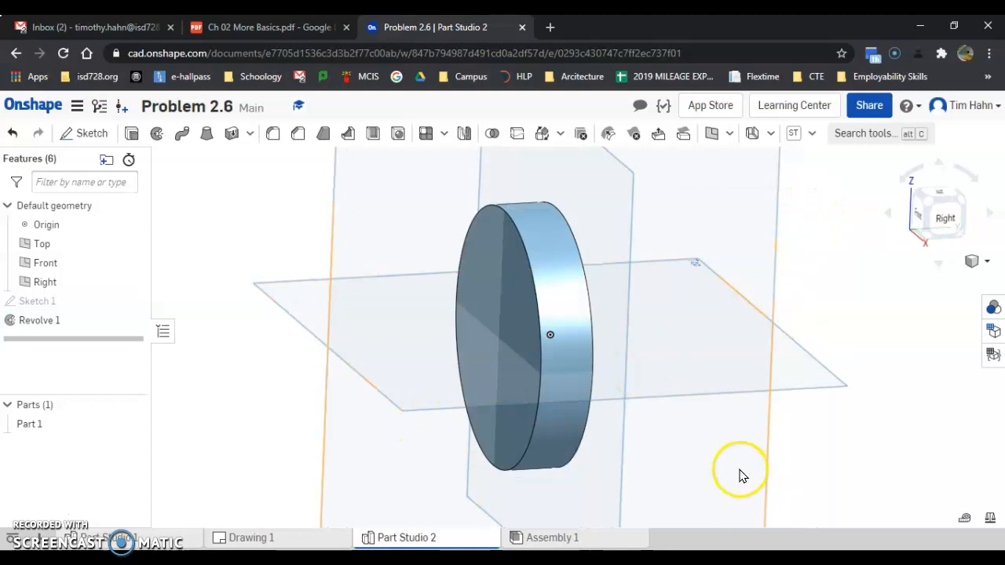
Apply a section view that cuts the revolved disc along the Right plane.
{"action": "scroll", "coordinate": [454, 353], "scroll_direction": "up", "scroll_amount": 3}
{"action": "scroll", "coordinate": [461, 388], "scroll_direction": "down", "scroll_amount": 3}
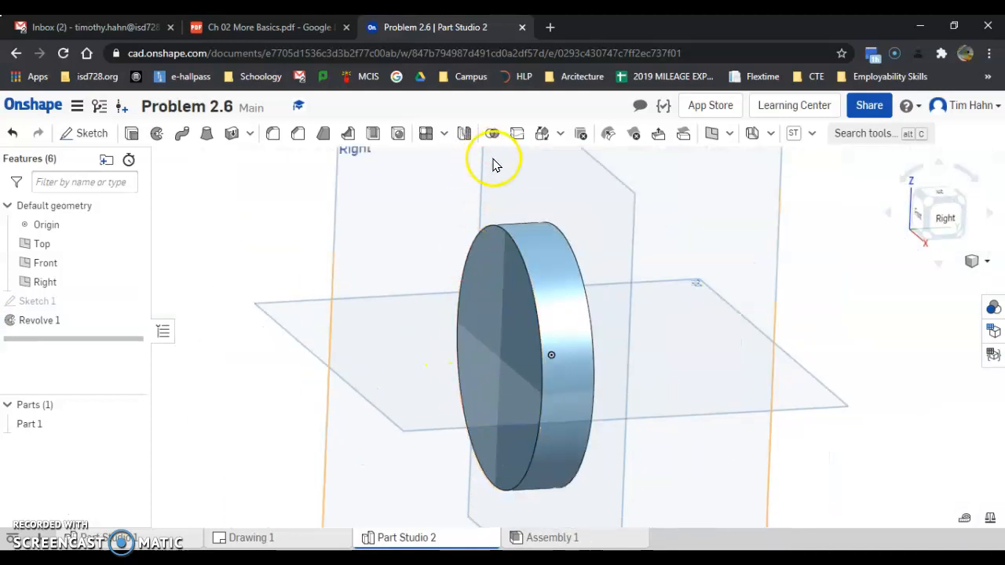
{"action": "scroll", "coordinate": [495, 161], "scroll_direction": "up", "scroll_amount": 2}
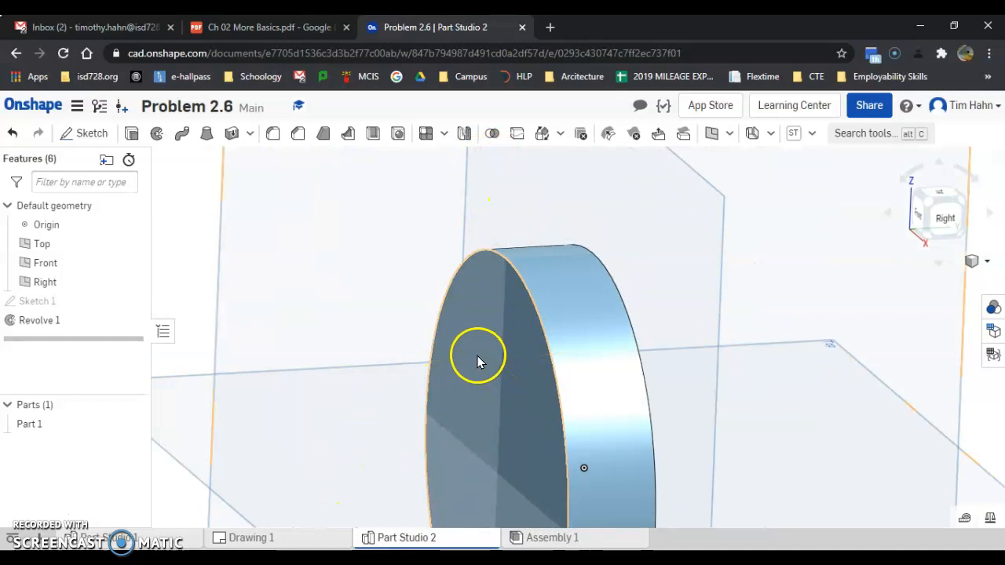
{"action": "scroll", "coordinate": [481, 357], "scroll_direction": "down", "scroll_amount": 2}
{"action": "scroll", "coordinate": [493, 420], "scroll_direction": "up", "scroll_amount": 1}
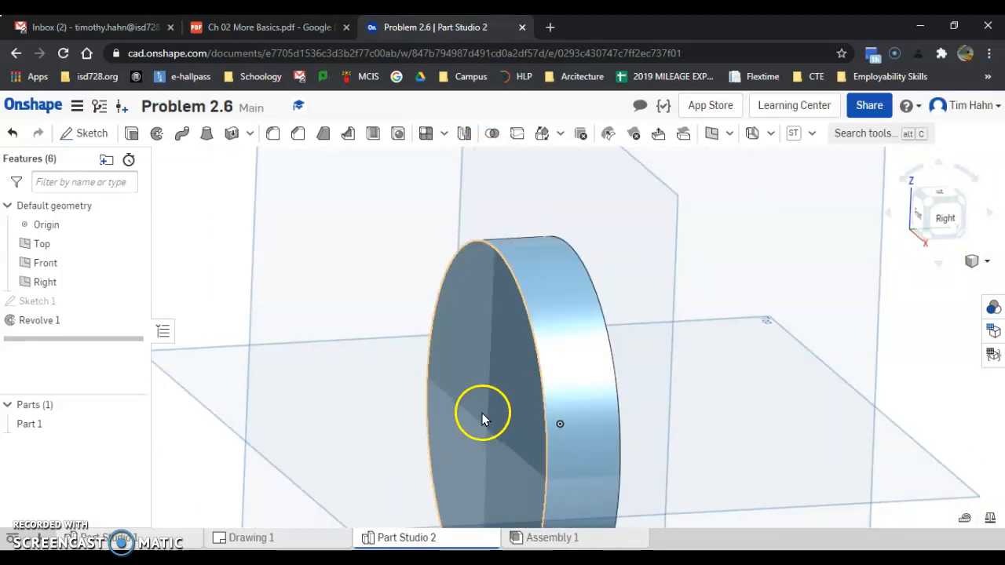
{"action": "left_click", "coordinate": [987, 265]}
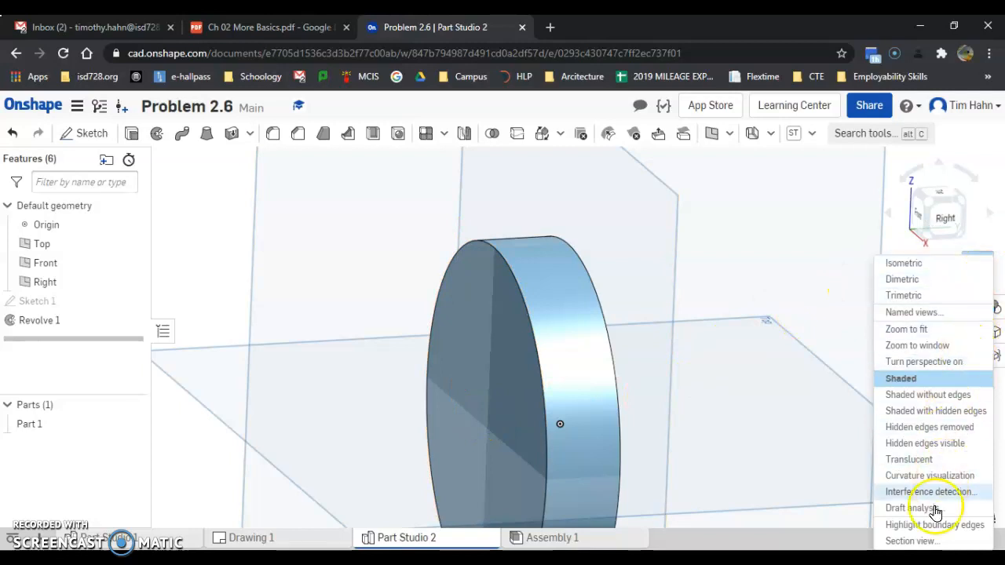
{"action": "left_click", "coordinate": [924, 544]}
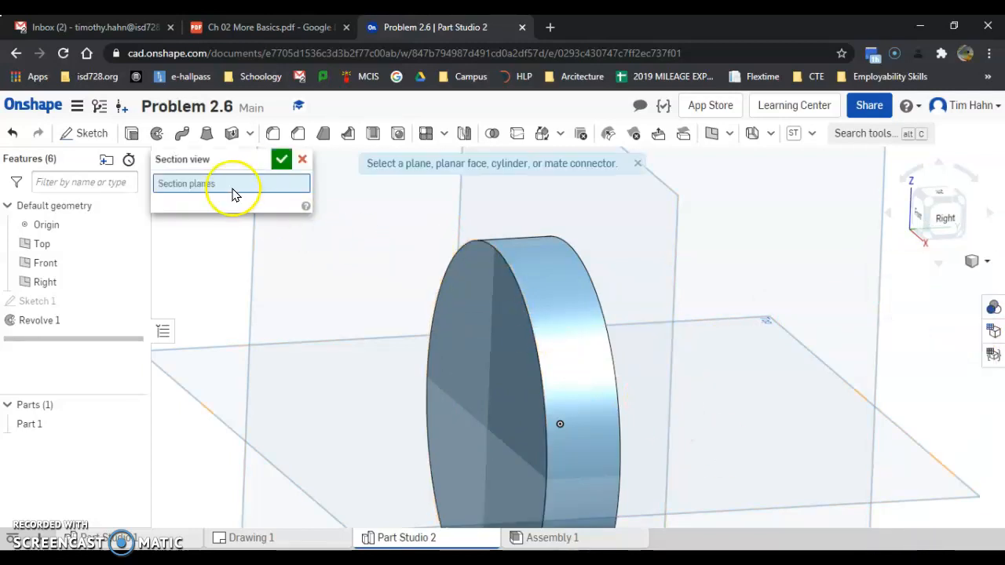
{"action": "left_click", "coordinate": [257, 309]}
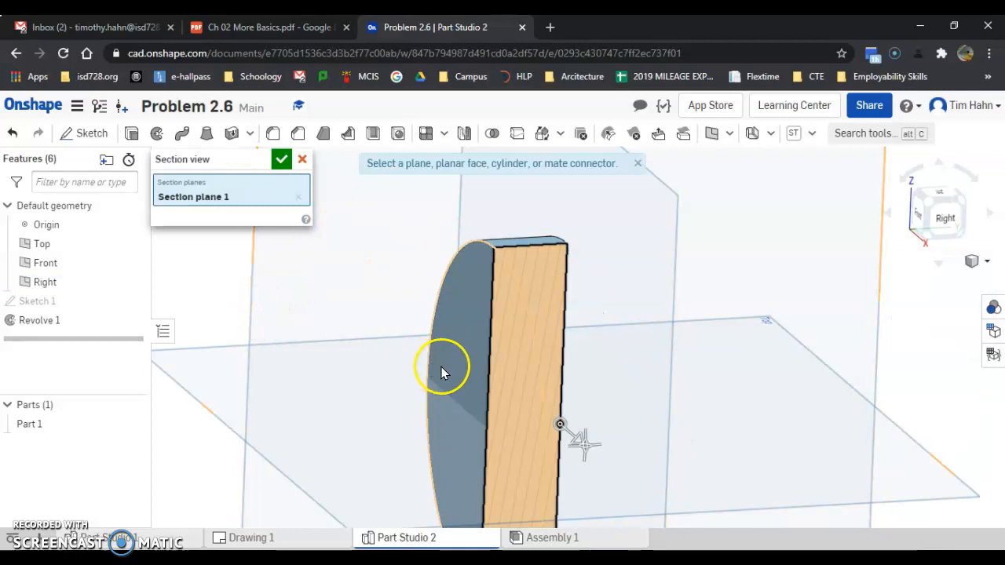
{"action": "scroll", "coordinate": [529, 267], "scroll_direction": "down", "scroll_amount": 2}
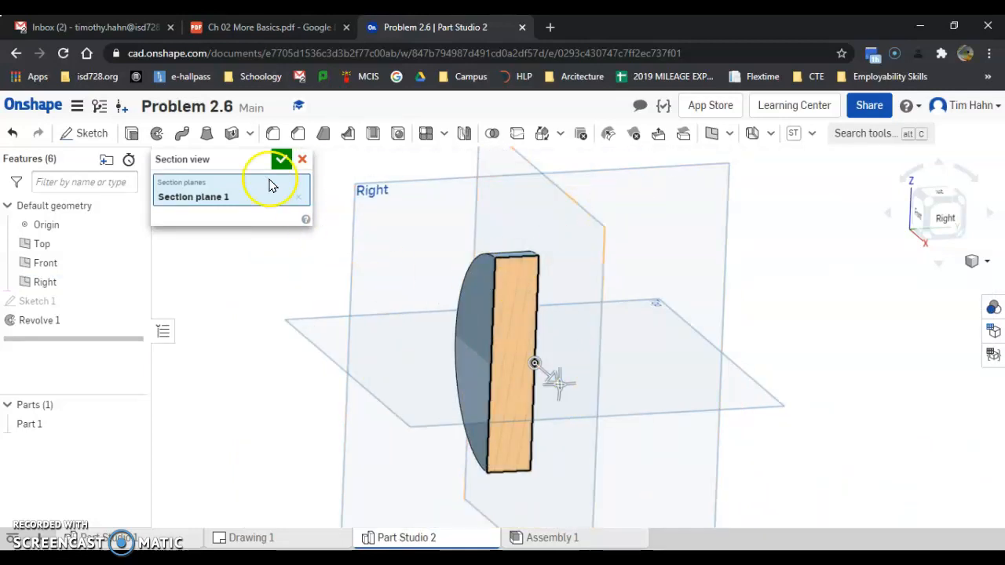
{"action": "left_click", "coordinate": [284, 161]}
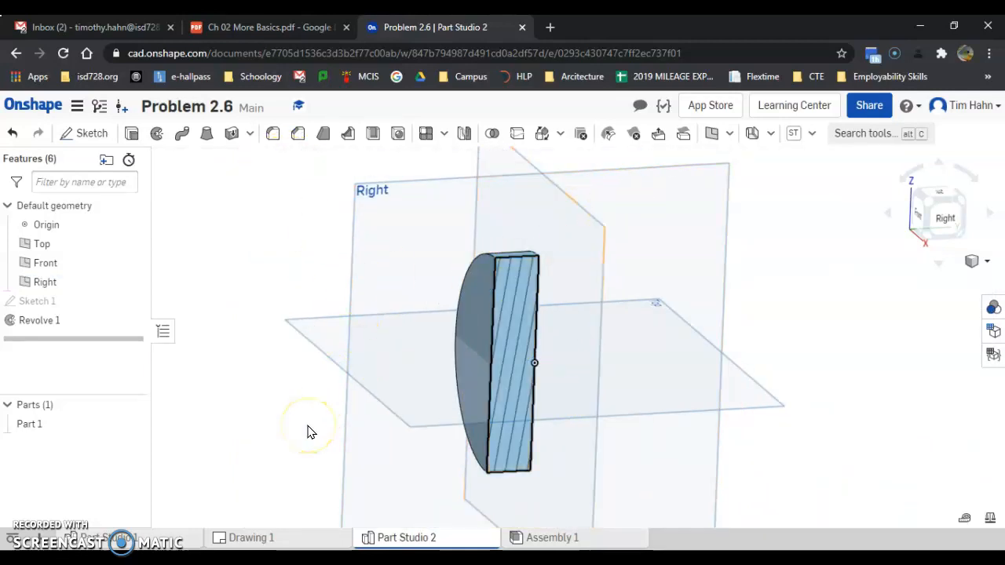
Start a new sketch on the Right plane and open Drawing 1 to examine the section view's dimensions.
{"action": "left_click", "coordinate": [88, 134]}
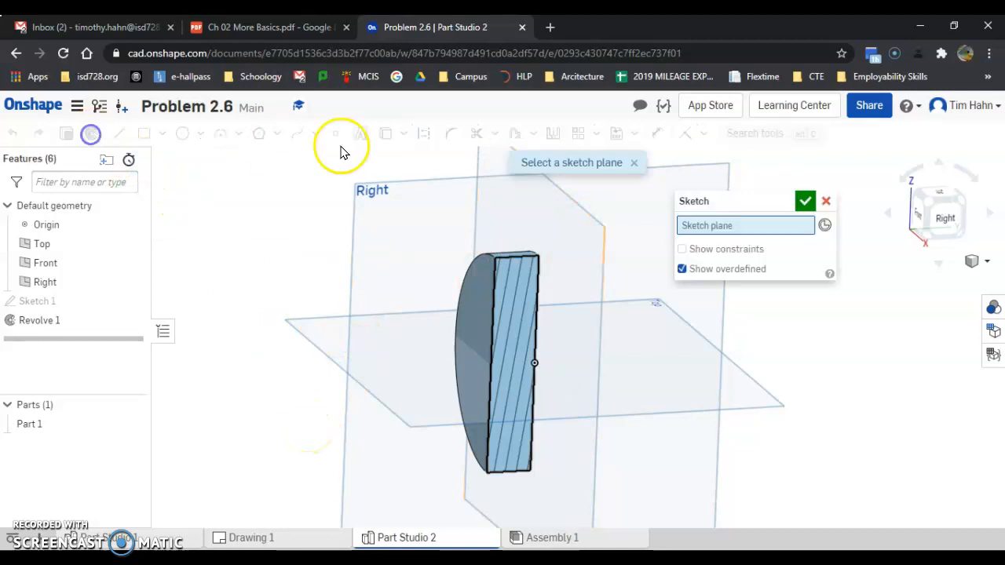
{"action": "left_click", "coordinate": [392, 188]}
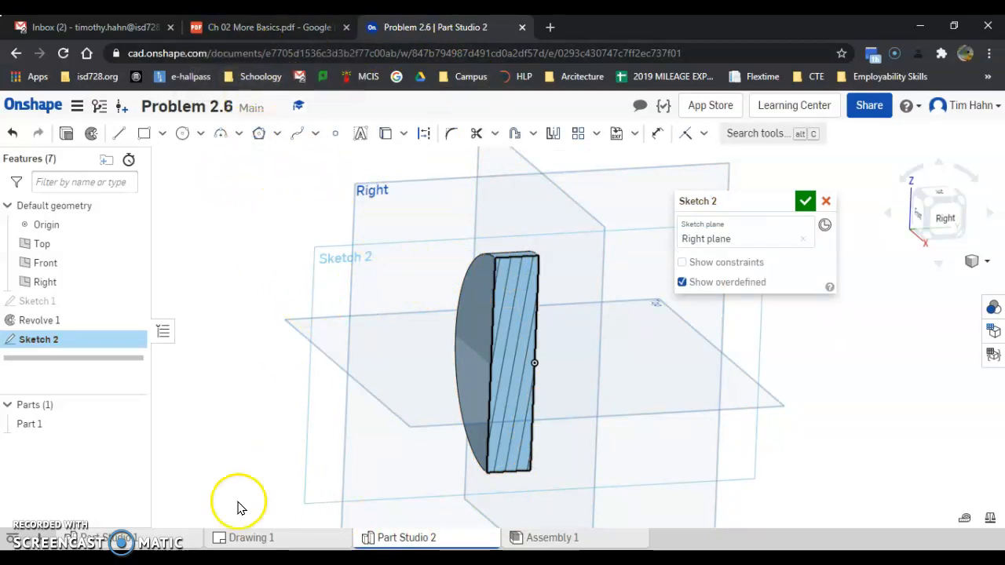
{"action": "left_click", "coordinate": [248, 536]}
{"action": "scroll", "coordinate": [683, 372], "scroll_direction": "up", "scroll_amount": 3}
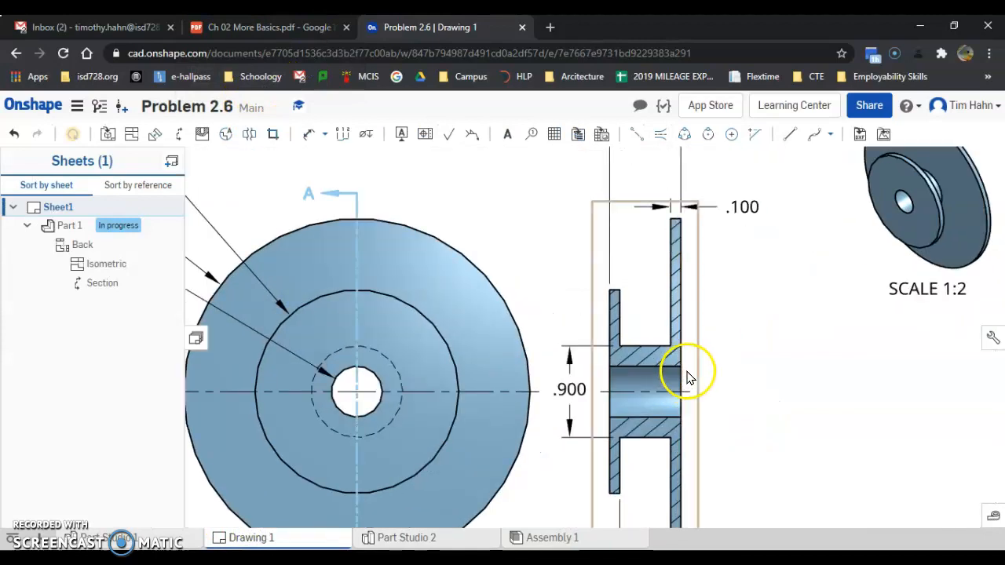
Examine the groove widths and diameters in Drawing 1's section view and return to Part Studio 2.
{"action": "scroll", "coordinate": [690, 330], "scroll_direction": "down", "scroll_amount": 3}
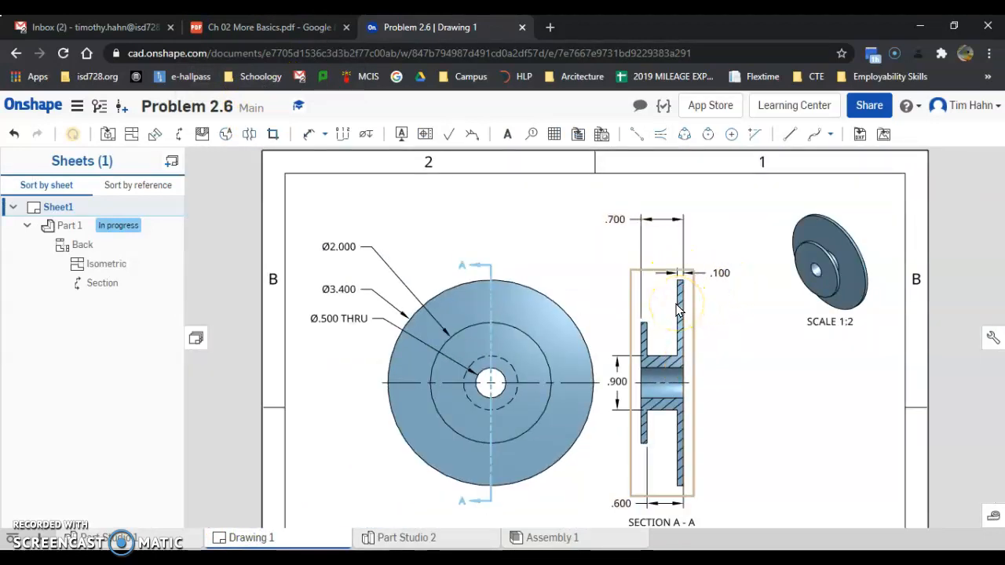
{"action": "scroll", "coordinate": [683, 319], "scroll_direction": "up", "scroll_amount": 2}
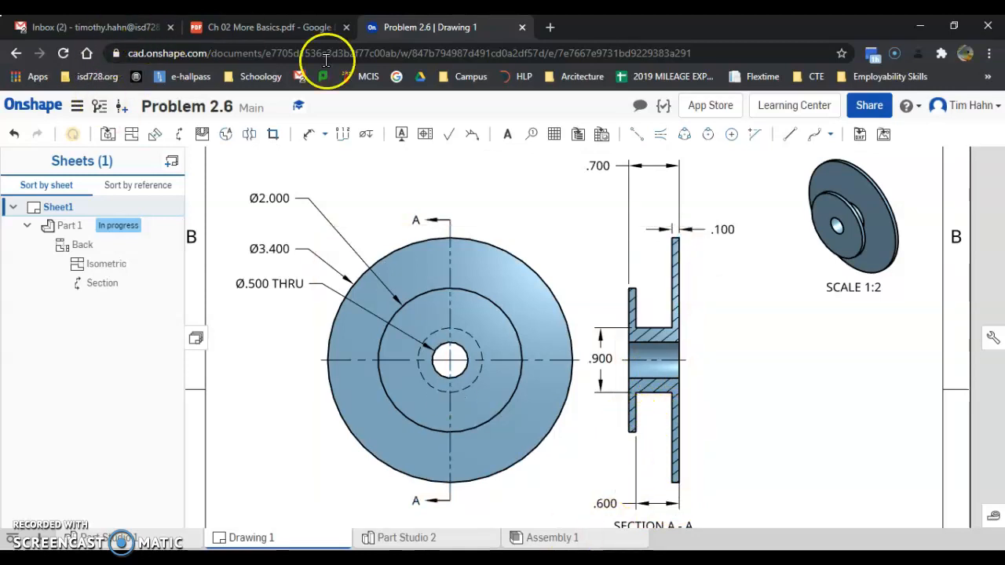
{"action": "left_click", "coordinate": [412, 29]}
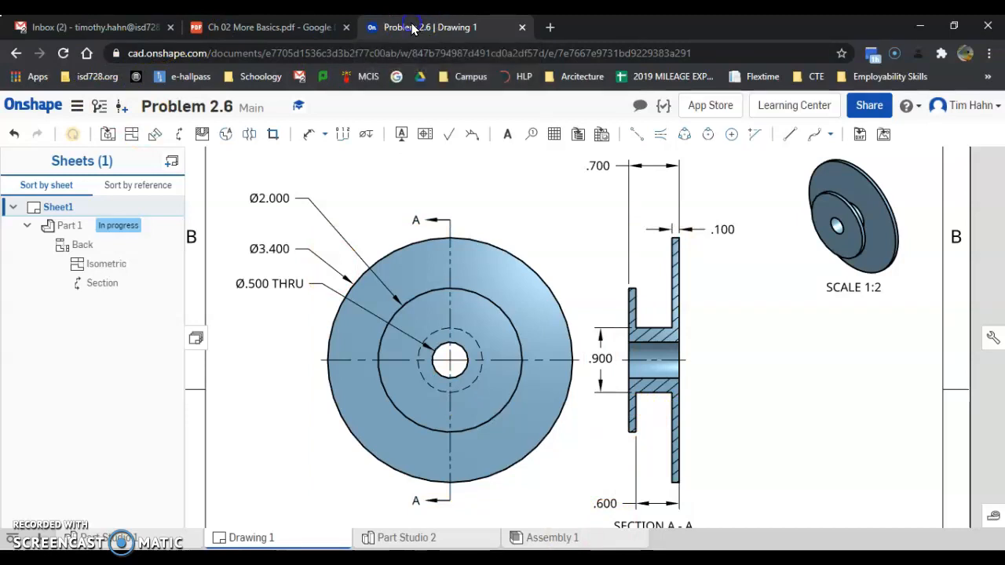
{"action": "left_click", "coordinate": [271, 25]}
{"action": "left_click", "coordinate": [419, 25]}
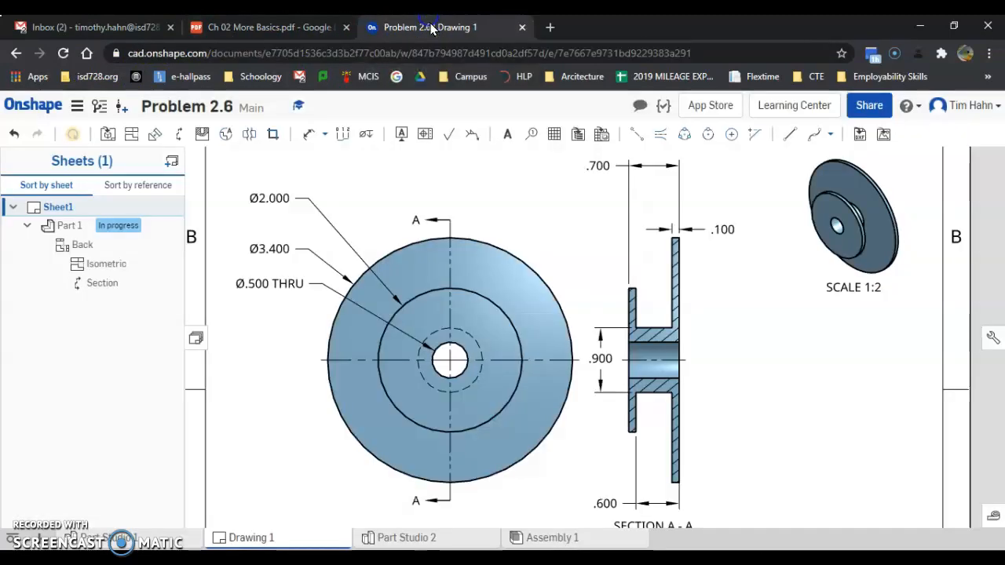
{"action": "left_click", "coordinate": [400, 536]}
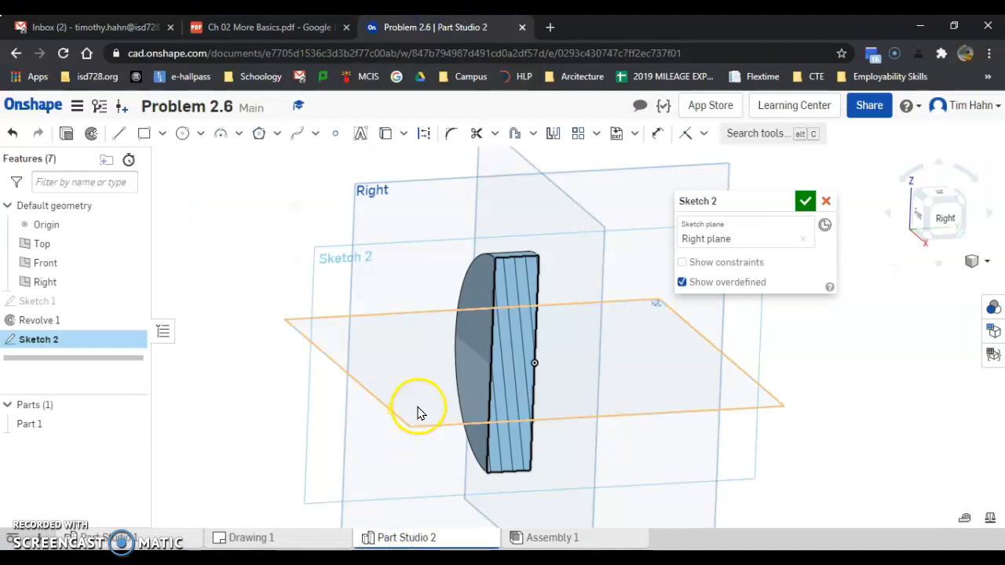
Project the upper edge of the sectioned disc into the sketch with the Use tool.
{"action": "scroll", "coordinate": [572, 339], "scroll_direction": "up", "scroll_amount": 3}
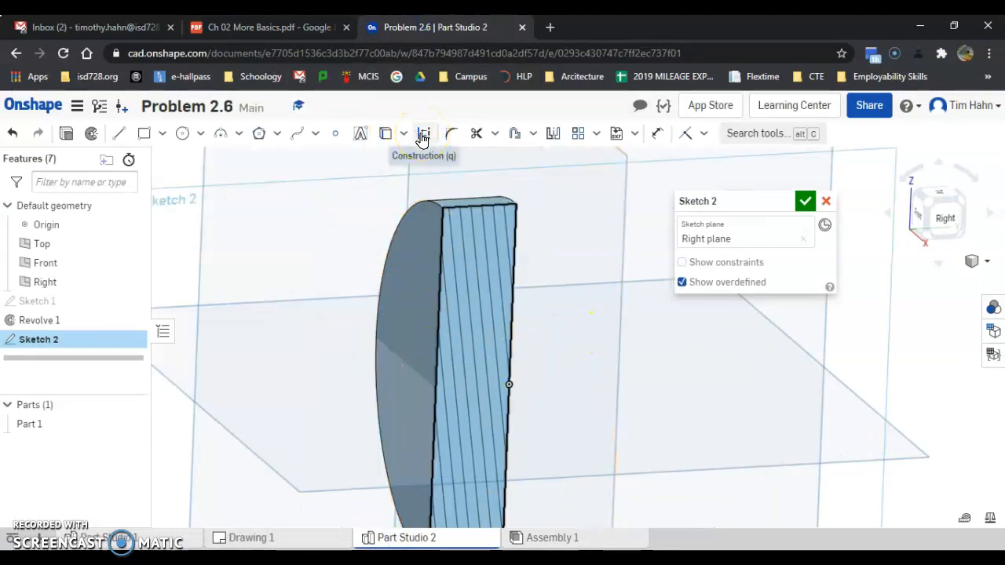
{"action": "left_click", "coordinate": [383, 135]}
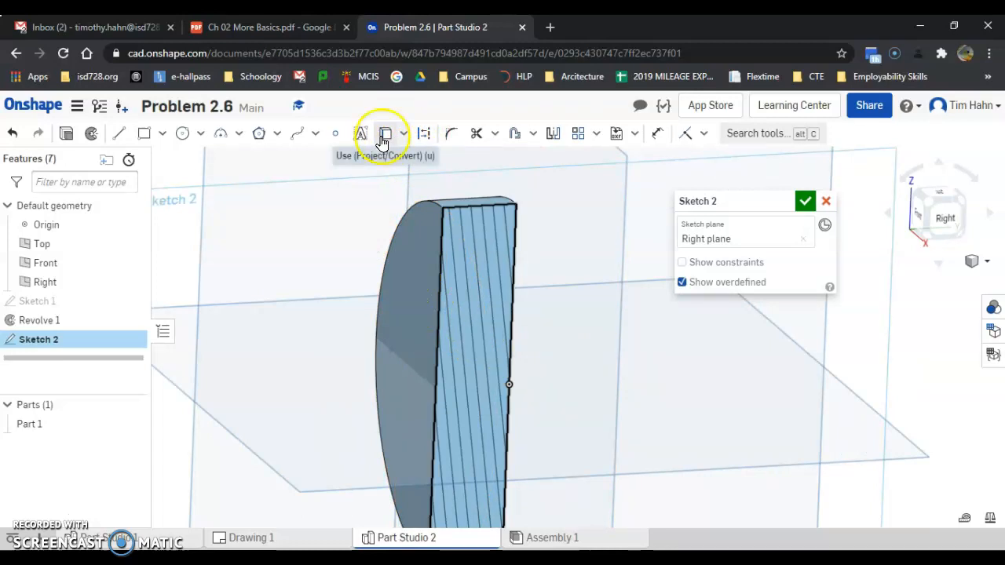
{"action": "left_click", "coordinate": [409, 270]}
{"action": "left_click", "coordinate": [466, 206]}
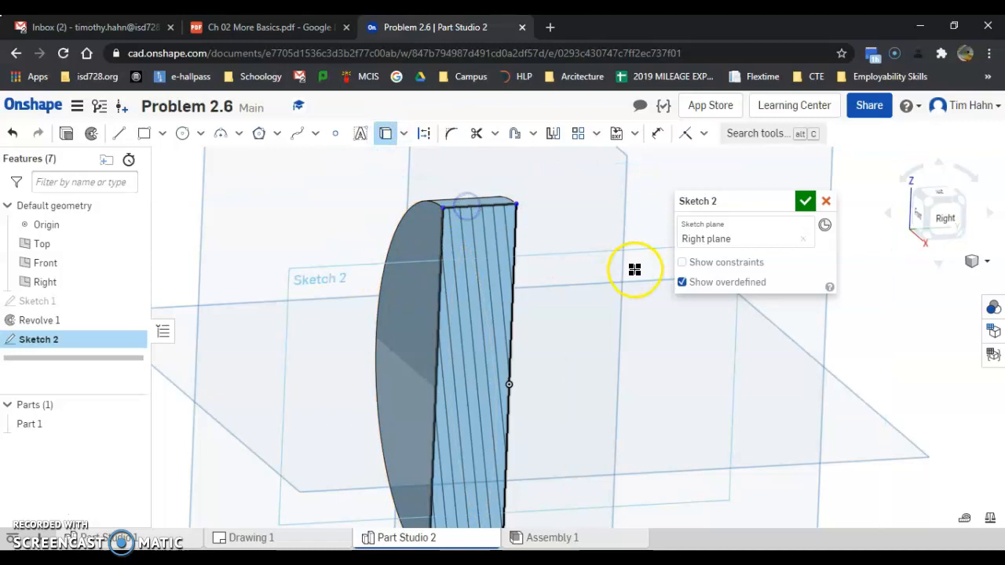
{"action": "right_click_drag", "start_coordinate": [574, 289], "coordinate": [539, 302]}
{"action": "left_click", "coordinate": [475, 308]}
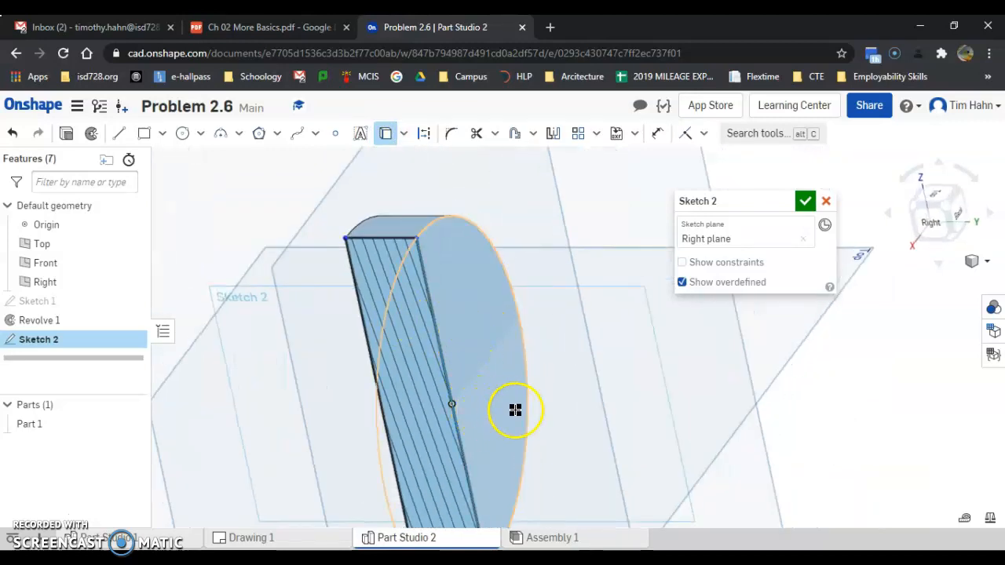
Sketch a corner rectangle about 0.358 in wide from the projected upper edge down into the section face, ending above the origin.
{"action": "scroll", "coordinate": [502, 396], "scroll_direction": "up", "scroll_amount": 2}
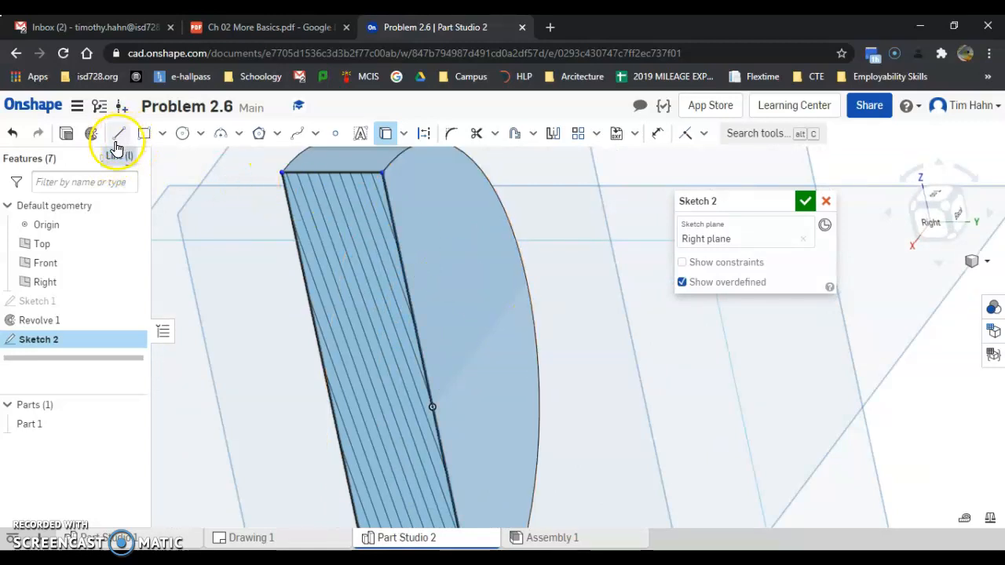
{"action": "left_click", "coordinate": [144, 133]}
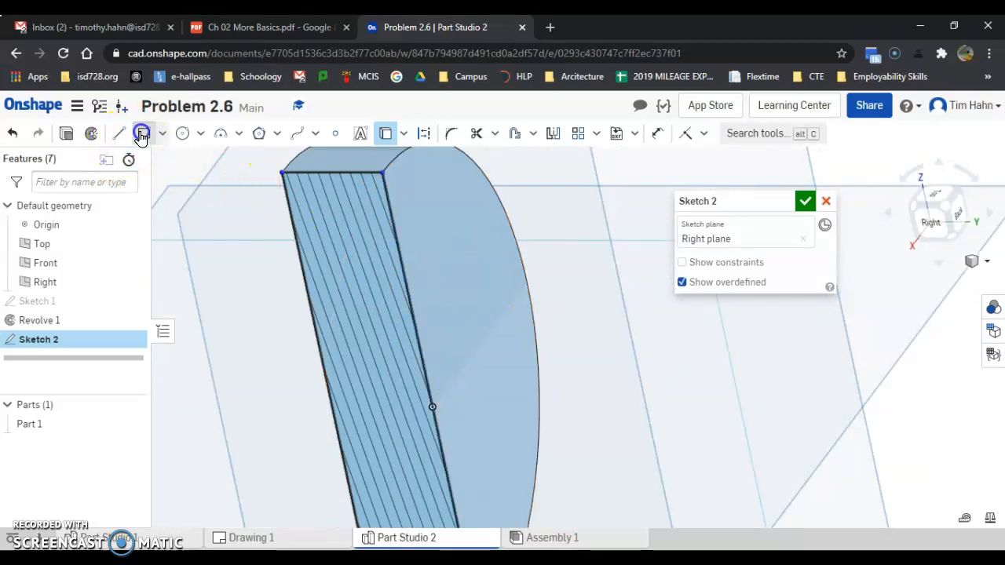
{"action": "left_click", "coordinate": [304, 173]}
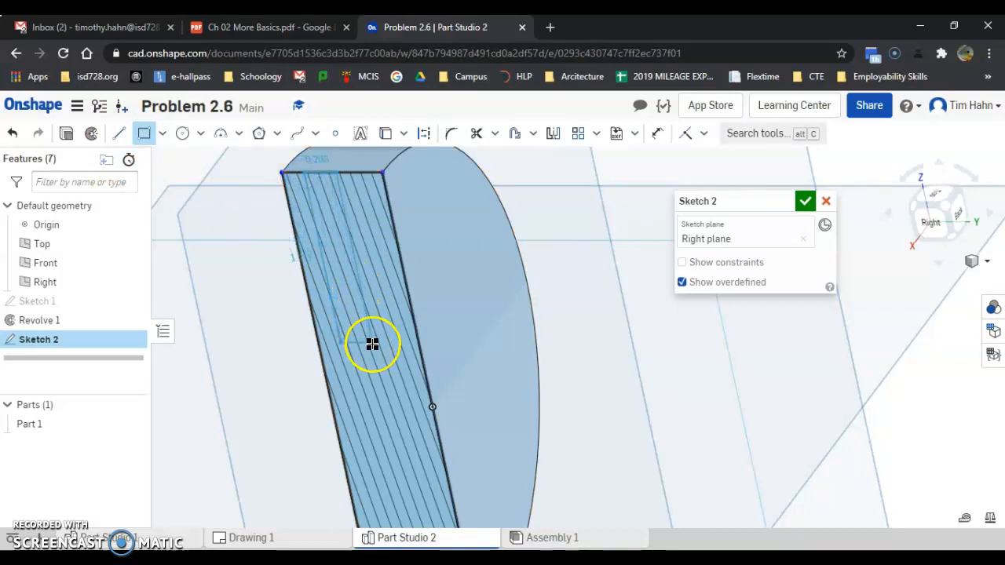
{"action": "left_click", "coordinate": [398, 373]}
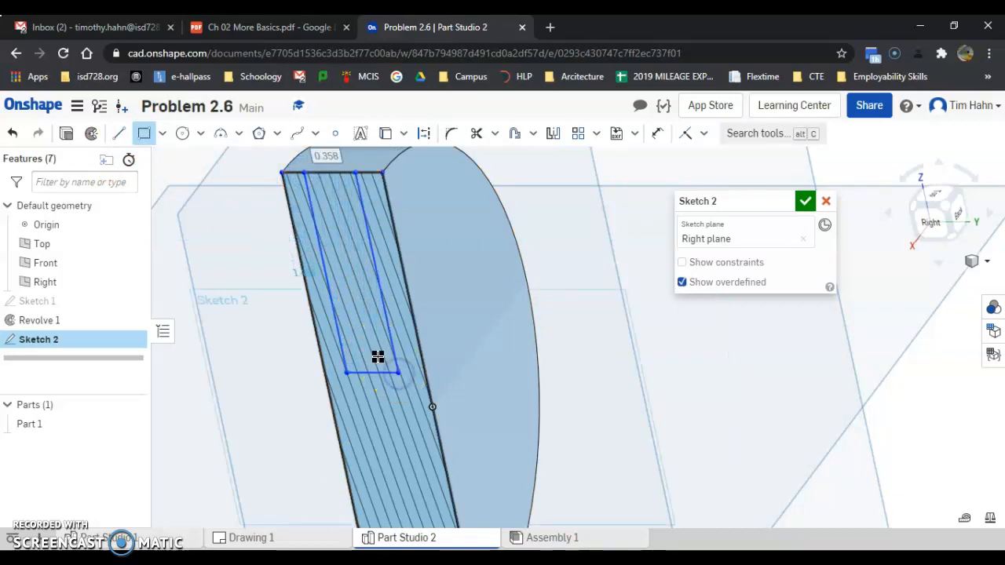
View the sketch plane straight on and dimension the rectangle's right side 0.1 in from the disc's right edge.
{"action": "left_click", "coordinate": [657, 133]}
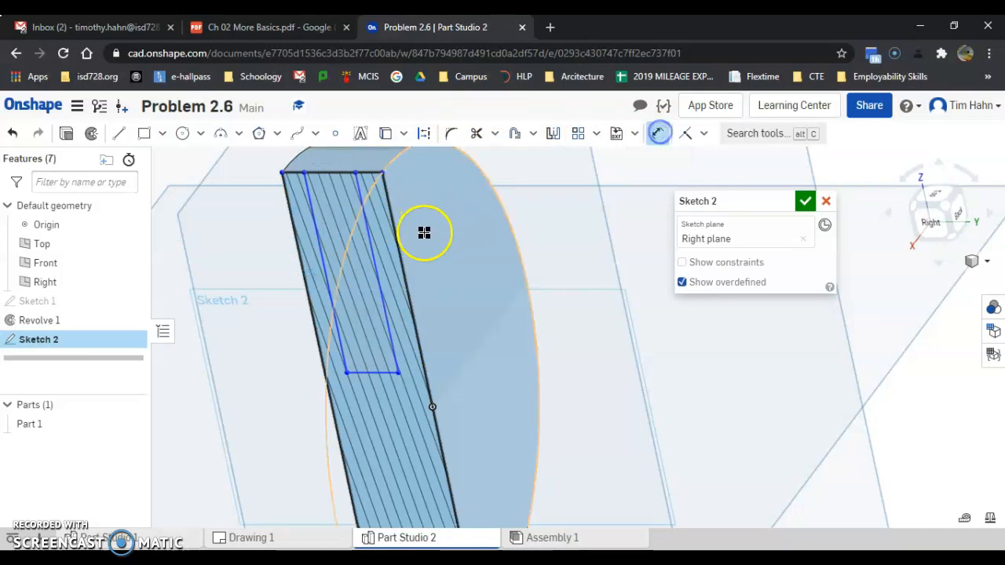
{"action": "right_click_drag", "start_coordinate": [421, 231], "coordinate": [392, 224]}
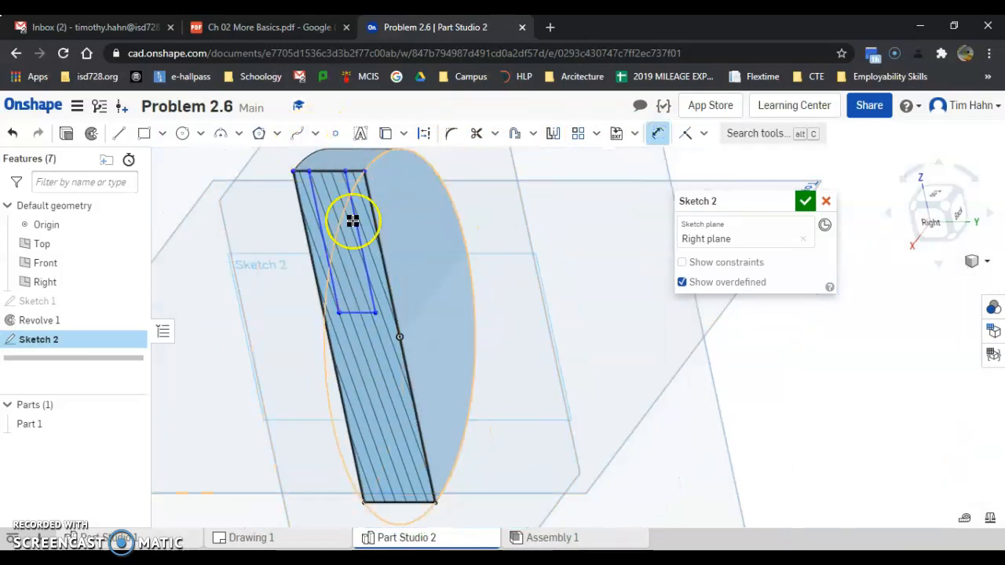
{"action": "right_click", "coordinate": [789, 398]}
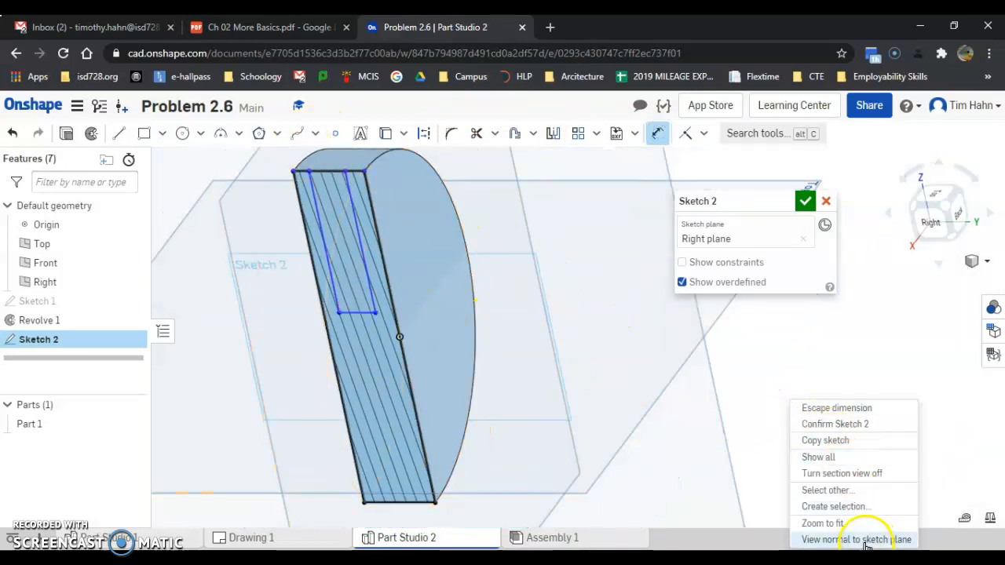
{"action": "left_click", "coordinate": [855, 540]}
{"action": "scroll", "coordinate": [372, 434], "scroll_direction": "down", "scroll_amount": 3}
{"action": "scroll", "coordinate": [459, 266], "scroll_direction": "up", "scroll_amount": 5}
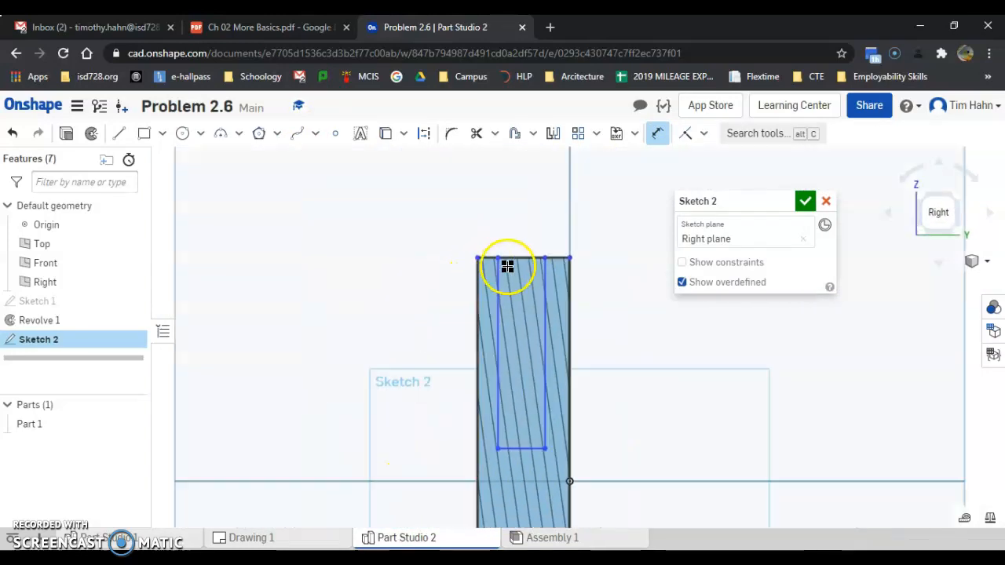
{"action": "left_click", "coordinate": [552, 277]}
{"action": "left_click", "coordinate": [567, 222]}
{"action": "left_click", "coordinate": [567, 218]}
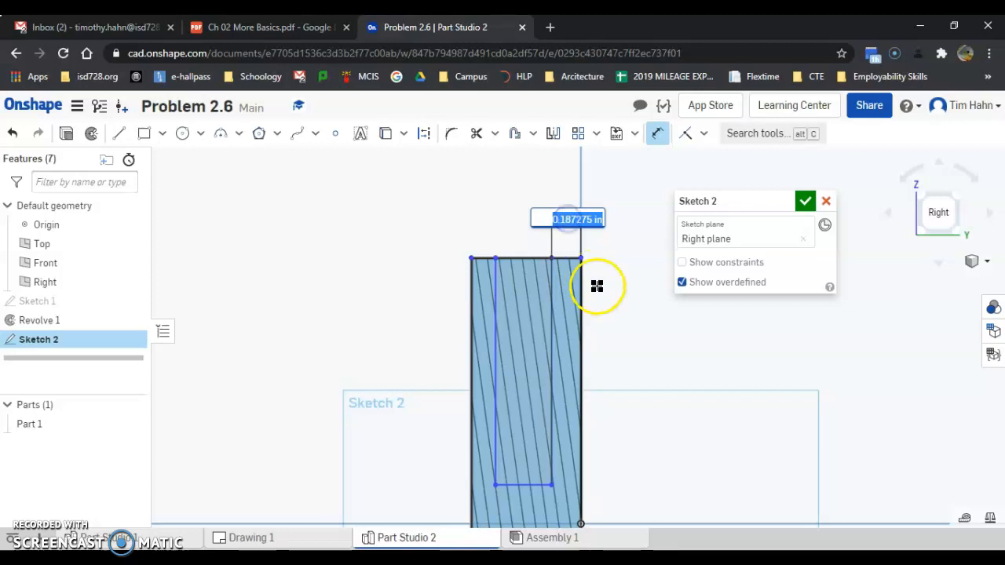
{"action": "type", "text": ".1"}
{"action": "key", "text": "Return"}
Dimension the rectangle's left side 0.6 in from the disc's right edge.
{"action": "left_click", "coordinate": [582, 295]}
{"action": "left_click", "coordinate": [496, 284]}
{"action": "left_click", "coordinate": [535, 189]}
{"action": "type", "text": ".6"}
{"action": "key", "text": "Return"}
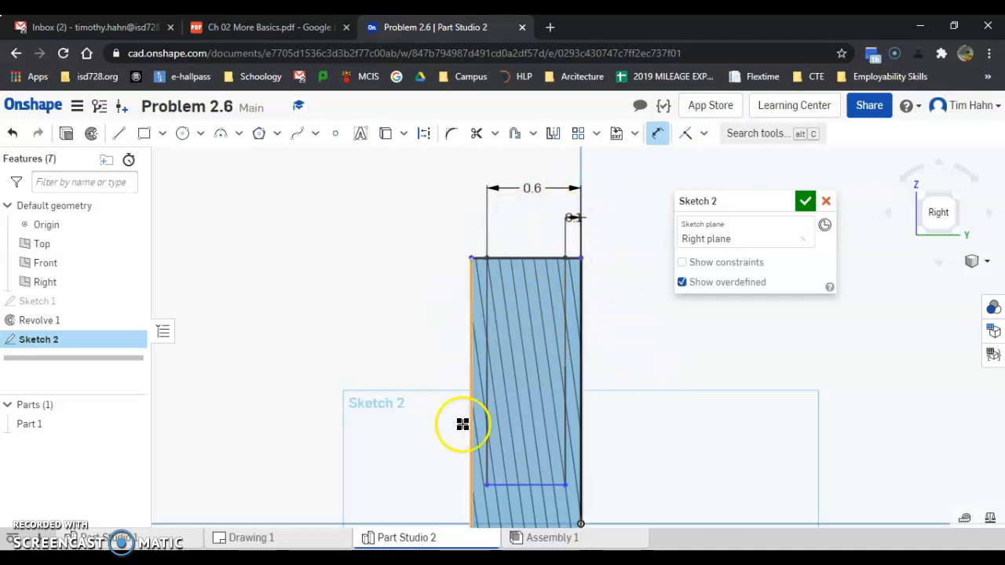
Compare the sketch with Drawing 1's section view, check the hub diameter there and return to Part Studio 2.
{"action": "left_click", "coordinate": [309, 538]}
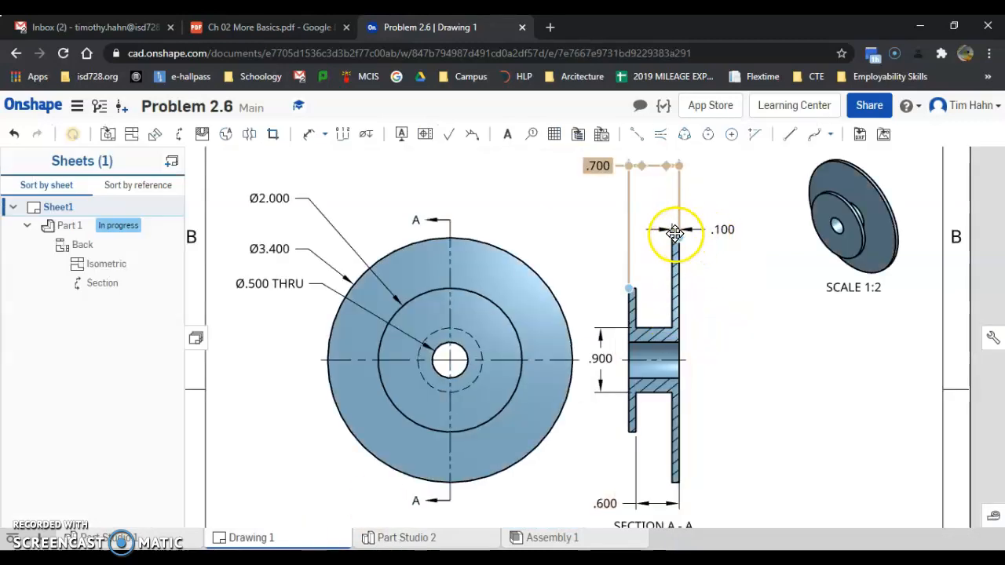
{"action": "left_click", "coordinate": [460, 538]}
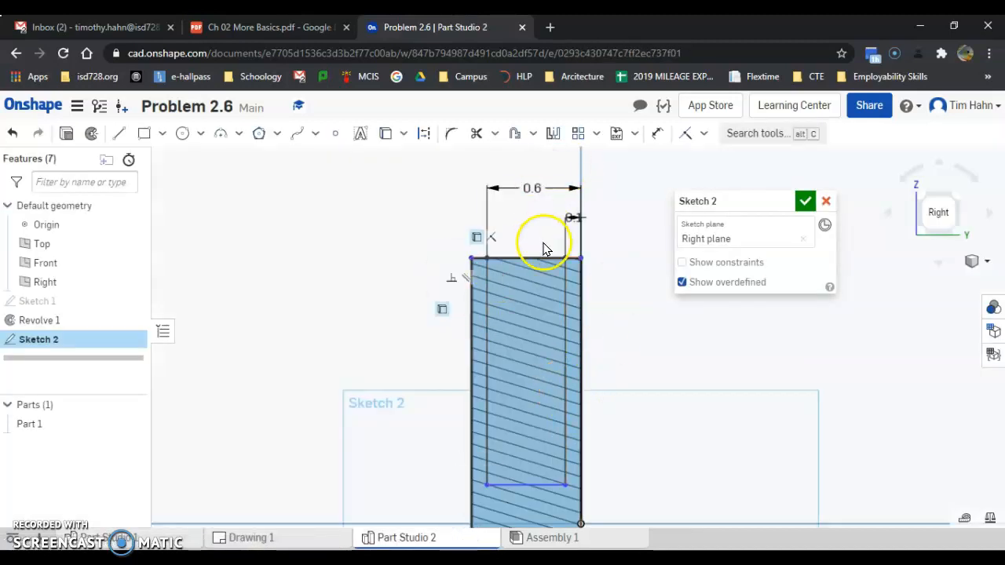
{"action": "left_click", "coordinate": [547, 540]}
{"action": "left_click", "coordinate": [444, 538]}
{"action": "left_click", "coordinate": [285, 538]}
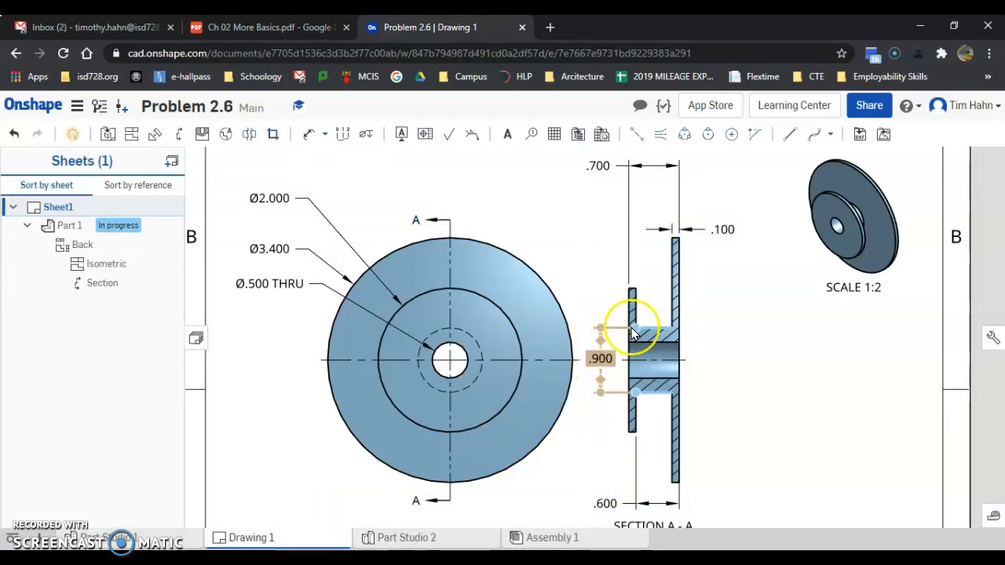
{"action": "left_click", "coordinate": [404, 539]}
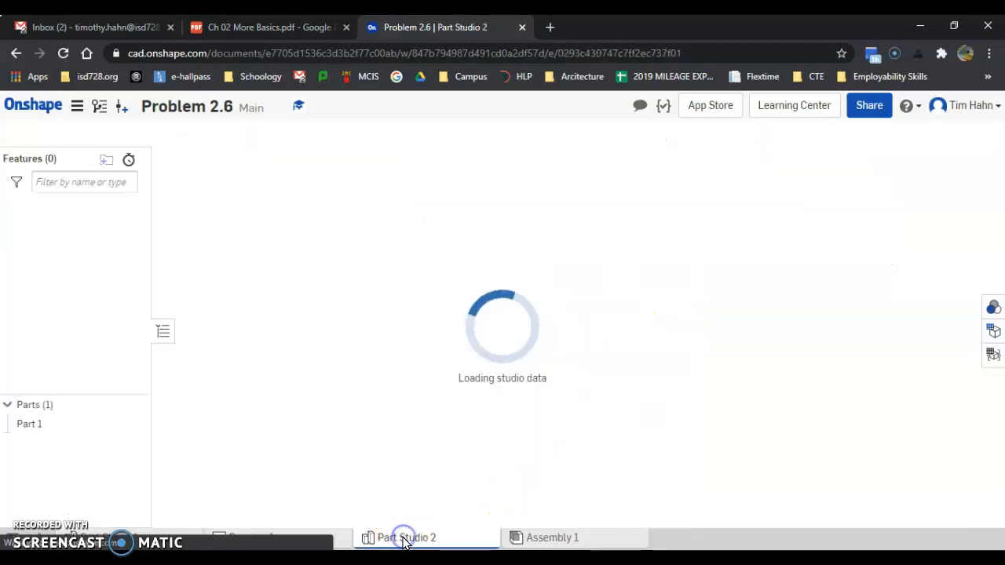
Draw a horizontal line about 1.5 in long through the disc's center and convert it to construction geometry.
{"action": "left_click", "coordinate": [115, 136]}
{"action": "scroll", "coordinate": [618, 333], "scroll_direction": "down", "scroll_amount": 3}
{"action": "scroll", "coordinate": [545, 464], "scroll_direction": "up", "scroll_amount": 3}
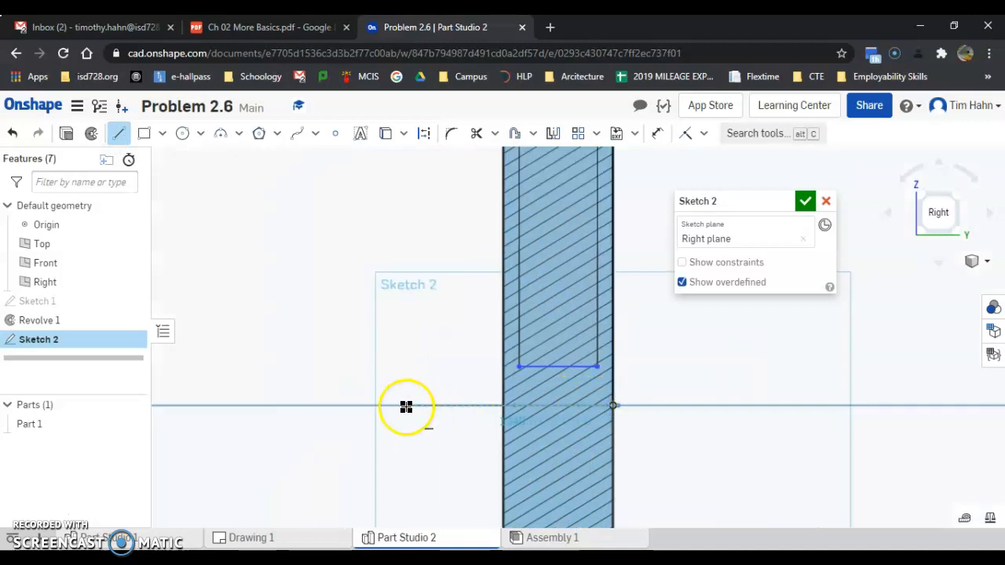
{"action": "left_click", "coordinate": [381, 407]}
{"action": "key", "text": "Escape"}
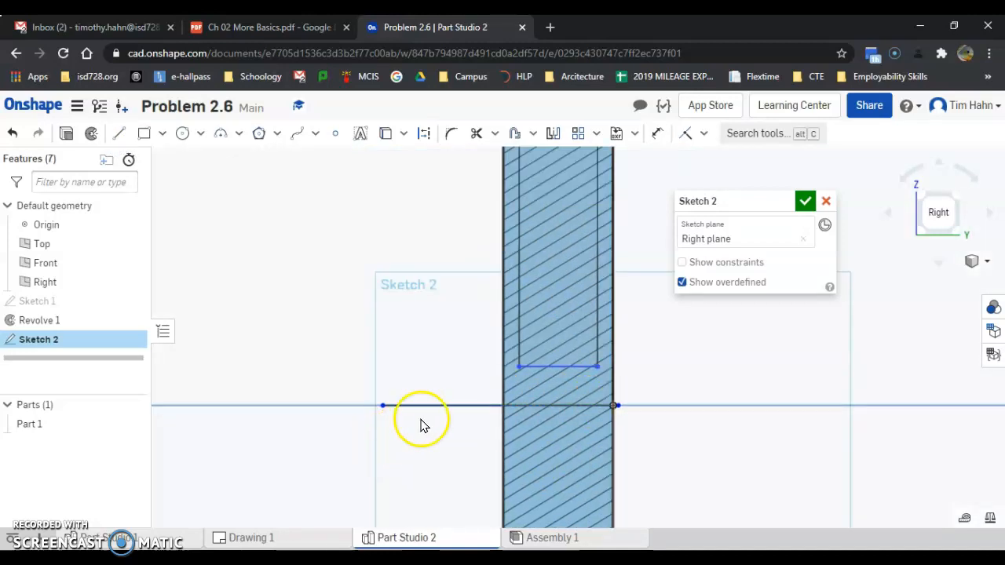
{"action": "left_click", "coordinate": [428, 407]}
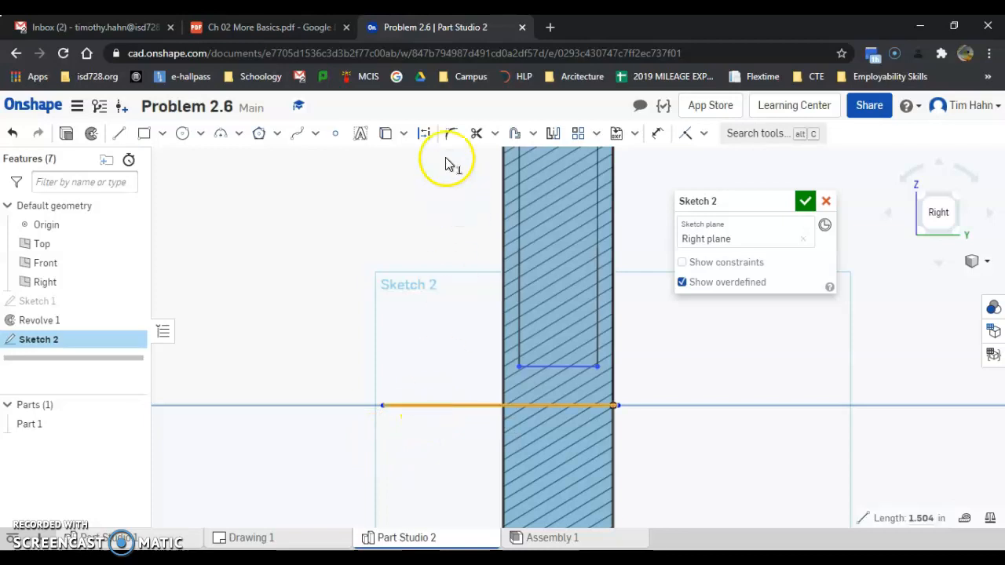
{"action": "left_click", "coordinate": [424, 133]}
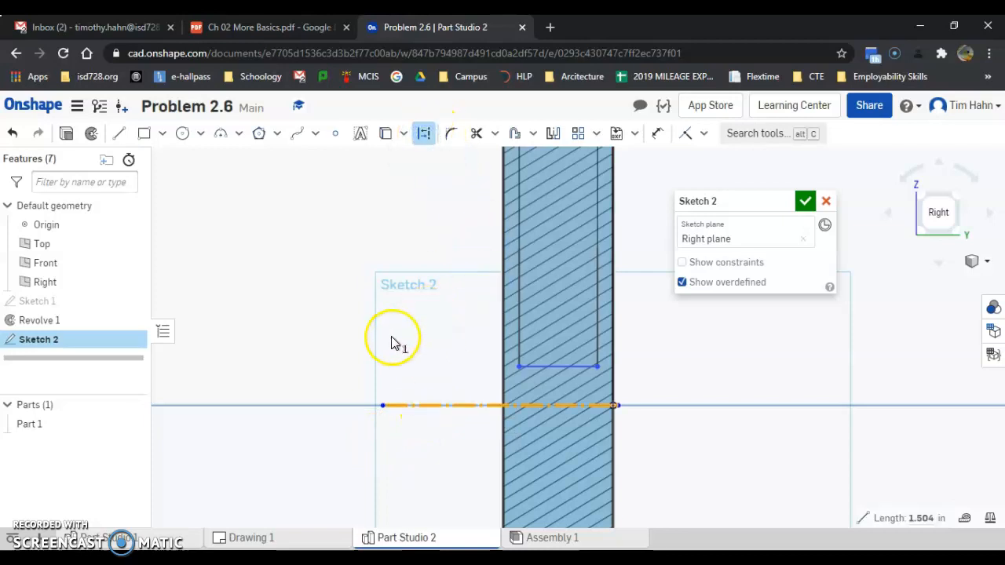
Dimension the rectangle's lower edge about the construction line as a 0.9 in diameter and finish the sketch.
{"action": "left_click", "coordinate": [657, 133]}
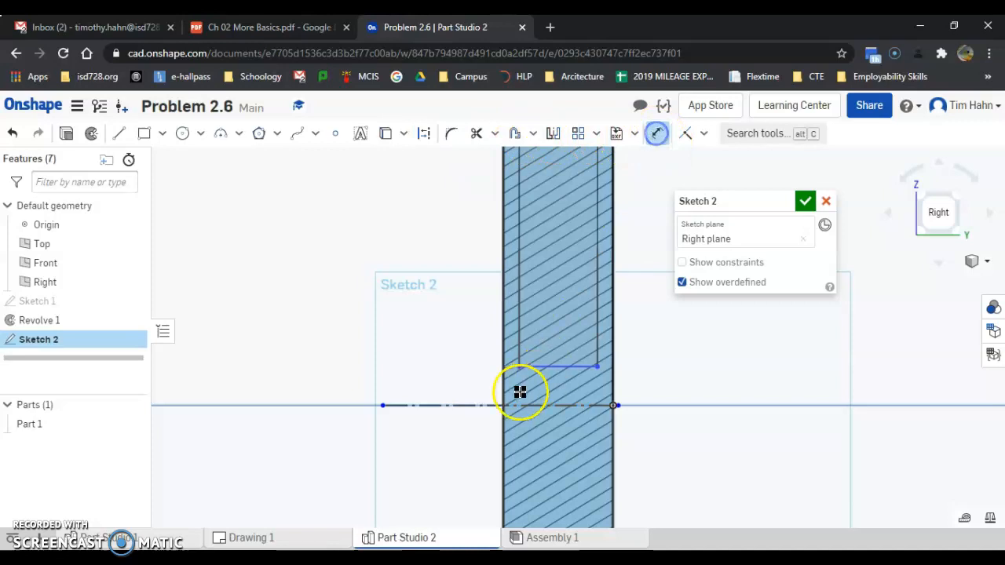
{"action": "left_click", "coordinate": [546, 363]}
{"action": "left_click", "coordinate": [540, 406]}
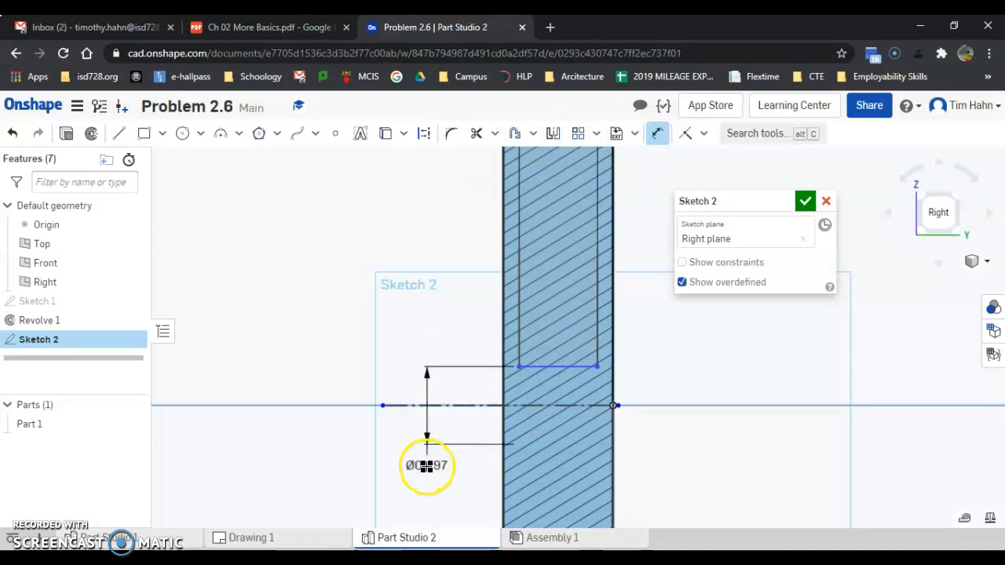
{"action": "left_click", "coordinate": [405, 435]}
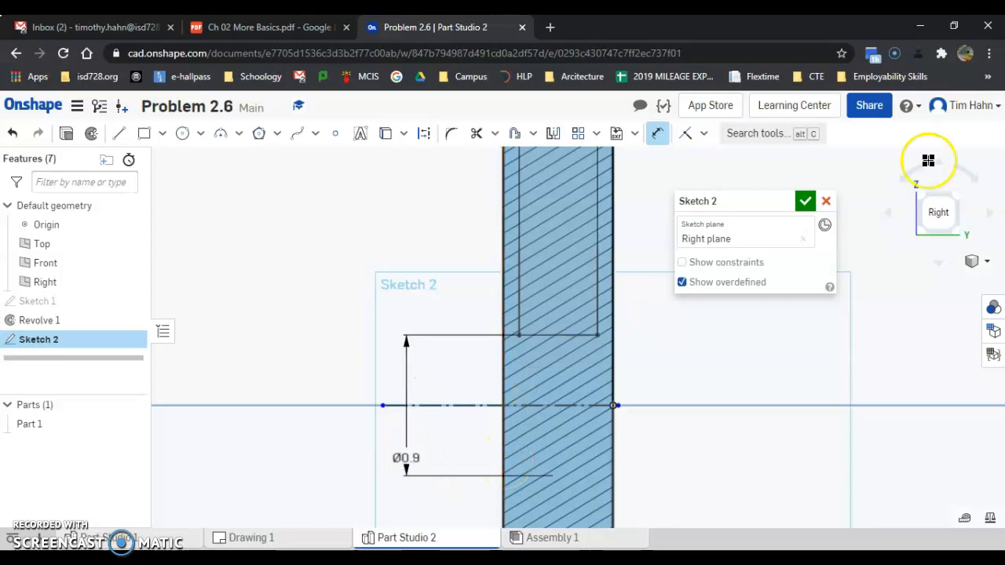
{"action": "left_click", "coordinate": [805, 201]}
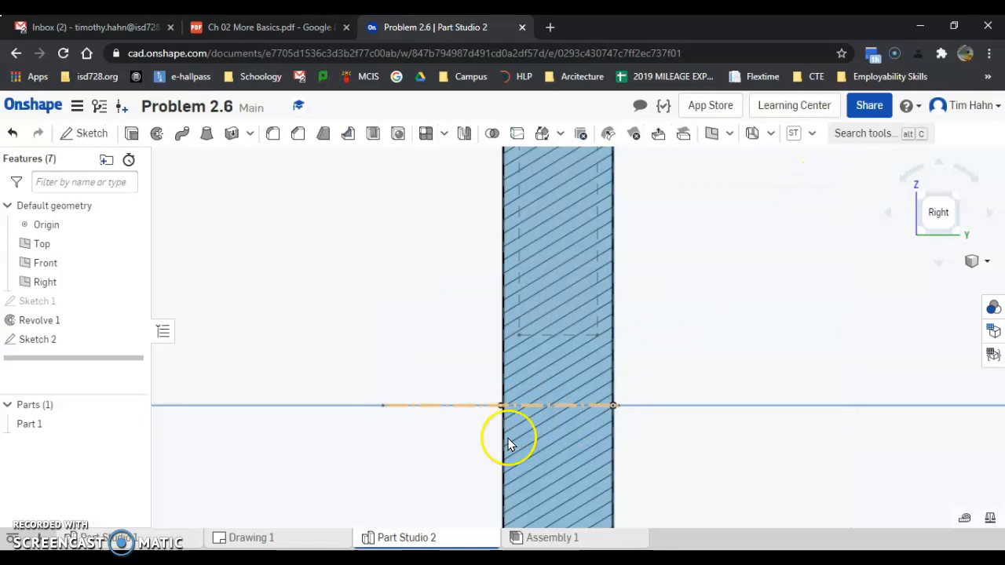
{"action": "scroll", "coordinate": [507, 437], "scroll_direction": "up", "scroll_amount": 3}
{"action": "scroll", "coordinate": [601, 305], "scroll_direction": "down", "scroll_amount": 3}
{"action": "mouse_move", "coordinate": [453, 281]}
{"action": "left_mouse_down"}
{"action": "mouse_move", "coordinate": [513, 460]}
{"action": "mouse_move", "coordinate": [529, 464]}
{"action": "left_mouse_up"}
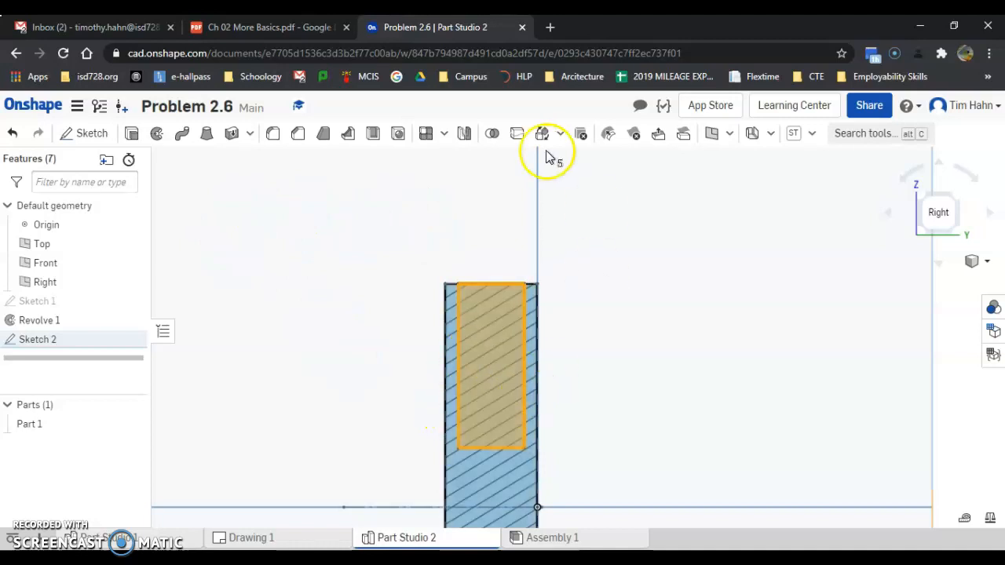
{"action": "scroll", "coordinate": [481, 183], "scroll_direction": "up", "scroll_amount": 3}
{"action": "left_click", "coordinate": [603, 309]}
{"action": "left_click", "coordinate": [816, 252]}
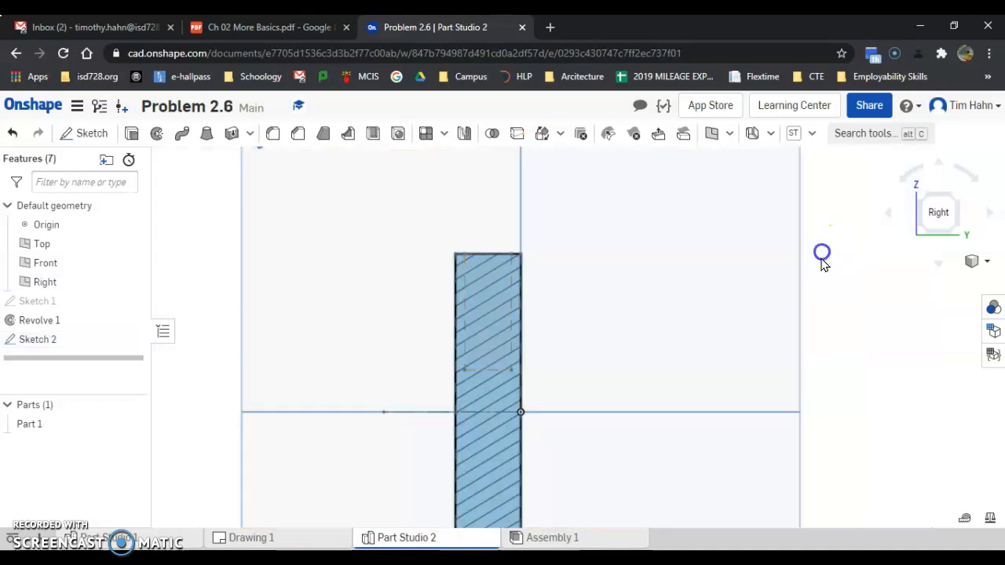
{"action": "mouse_move", "coordinate": [451, 223]}
{"action": "left_mouse_down"}
{"action": "mouse_move", "coordinate": [492, 291]}
{"action": "mouse_move", "coordinate": [521, 386]}
{"action": "left_mouse_up"}
{"action": "left_click", "coordinate": [131, 134]}
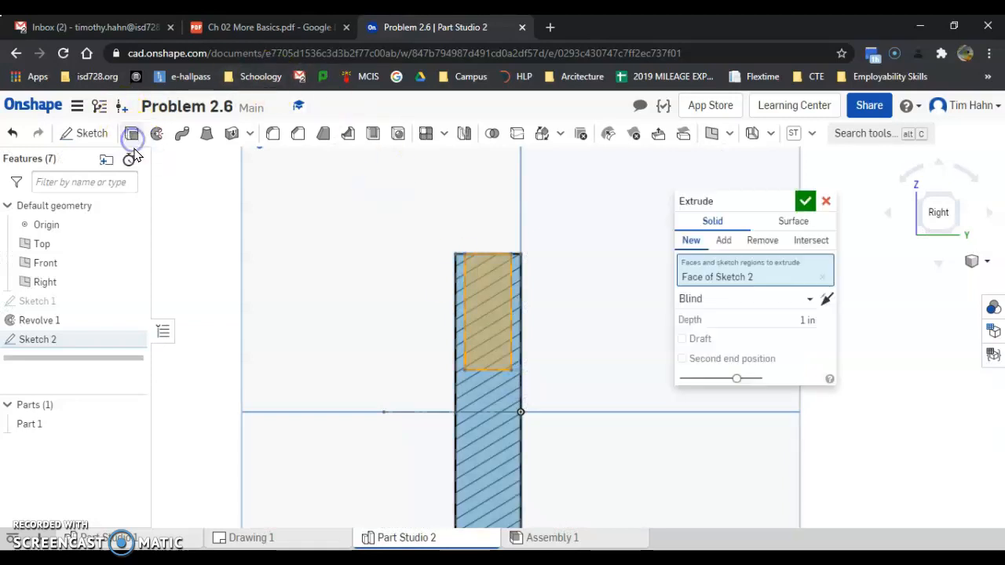
{"action": "left_click", "coordinate": [823, 204]}
Revolve the rectangle region a full turn about the construction line as a Remove cut to form the groove between the flanges.
{"action": "left_click", "coordinate": [157, 134]}
{"action": "left_click_drag", "start_coordinate": [437, 225], "coordinate": [521, 392]}
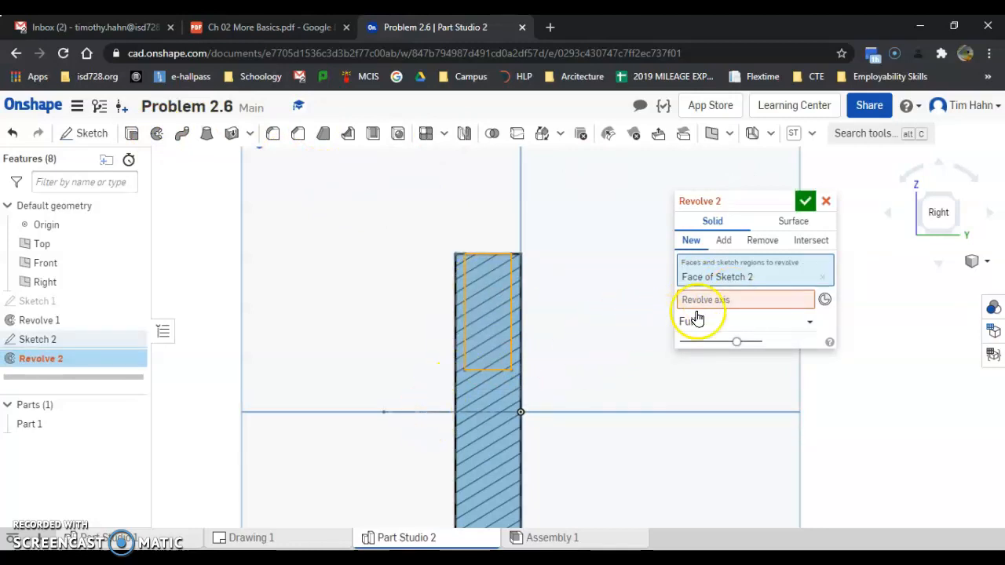
{"action": "left_click", "coordinate": [708, 301]}
{"action": "left_click", "coordinate": [432, 412]}
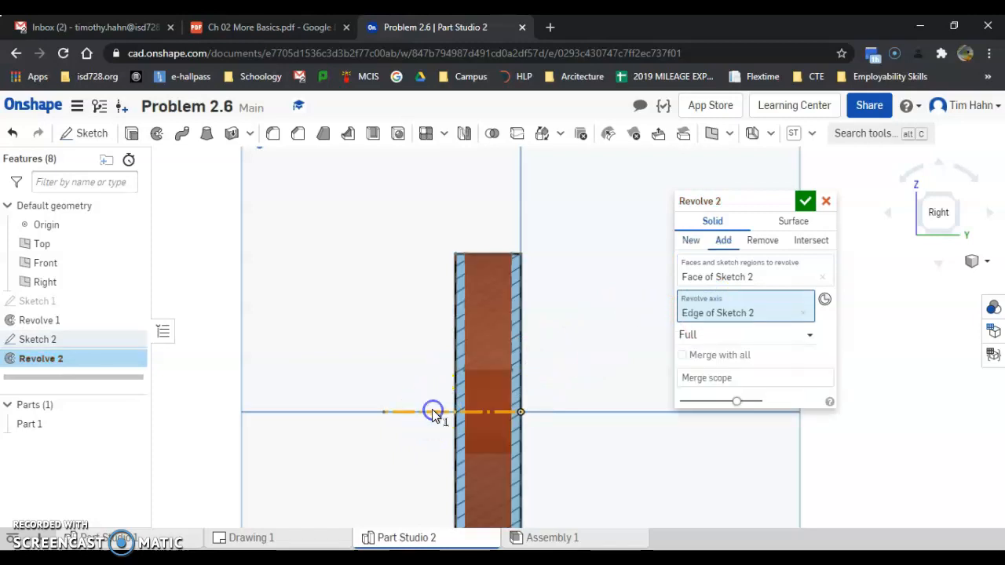
{"action": "left_click", "coordinate": [762, 240]}
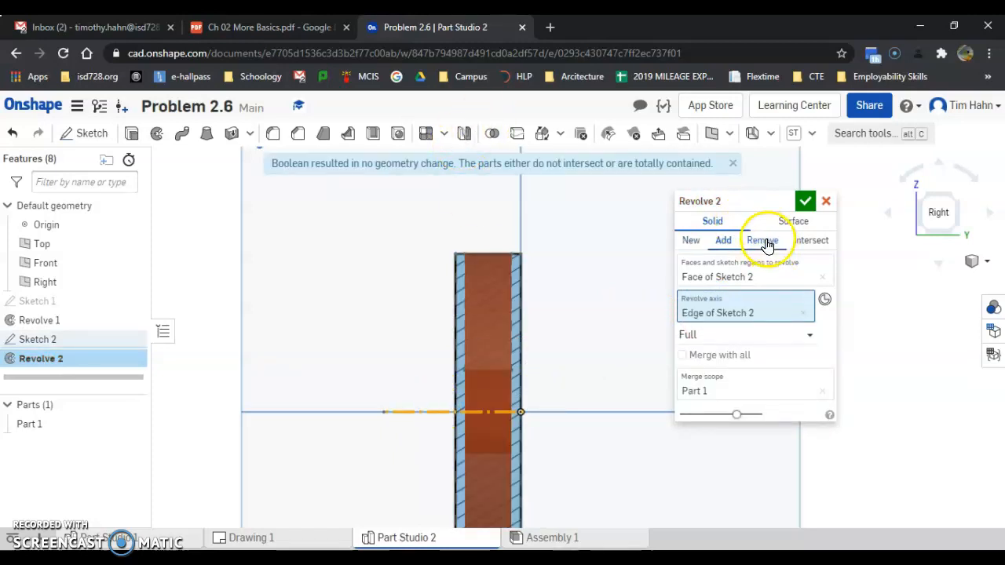
{"action": "left_click", "coordinate": [809, 201]}
{"action": "mouse_move", "coordinate": [606, 285]}
{"action": "right_mouse_down"}
{"action": "mouse_move", "coordinate": [652, 298]}
{"action": "mouse_move", "coordinate": [604, 300]}
{"action": "mouse_move", "coordinate": [630, 308]}
{"action": "mouse_move", "coordinate": [610, 291]}
{"action": "right_mouse_up"}
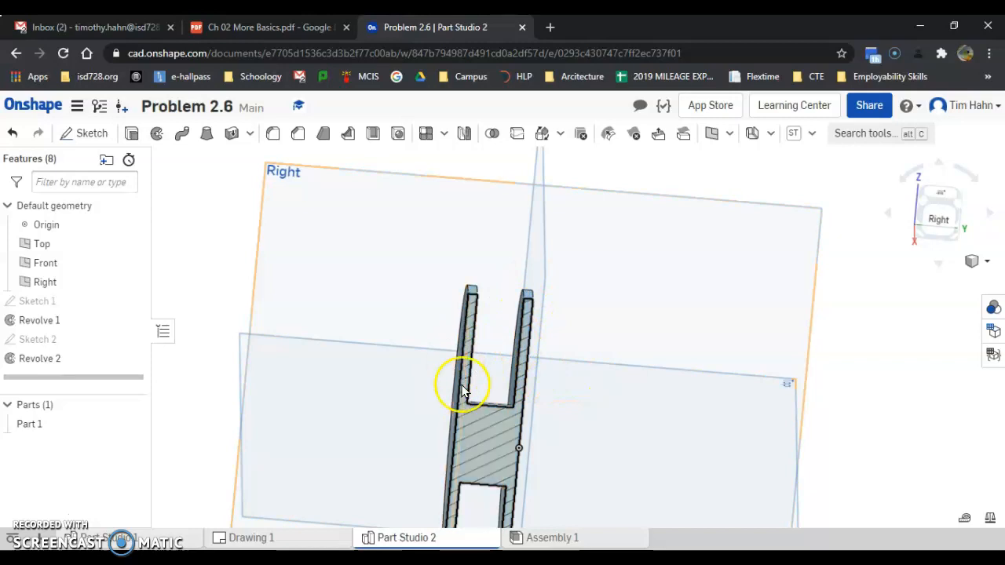
{"action": "scroll", "coordinate": [492, 401], "scroll_direction": "up", "scroll_amount": 5}
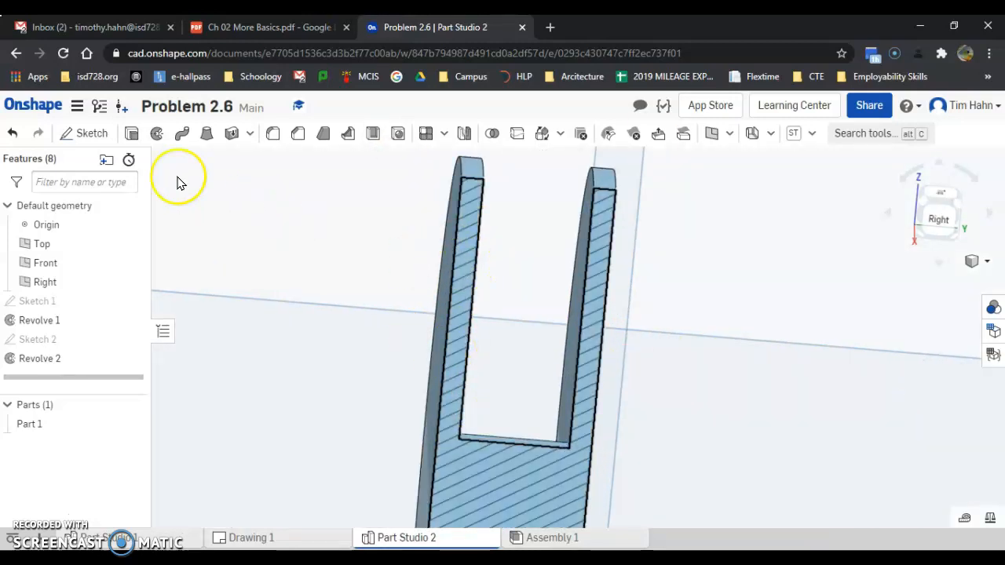
Start a sketch on the Right plane and project the left flange's outer rim into it with the Use tool.
{"action": "left_click", "coordinate": [88, 133]}
{"action": "scroll", "coordinate": [547, 347], "scroll_direction": "down", "scroll_amount": 3}
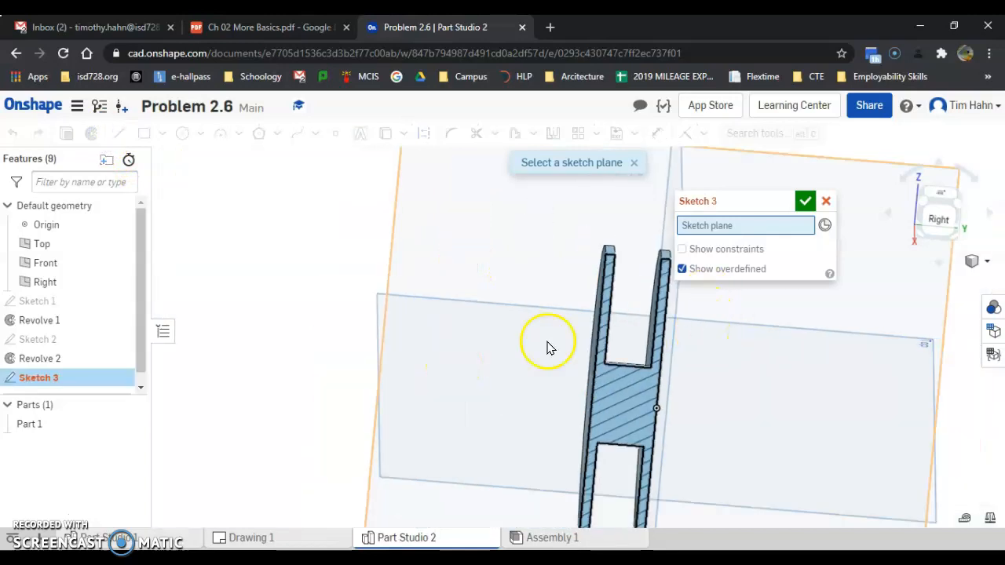
{"action": "left_click", "coordinate": [416, 247]}
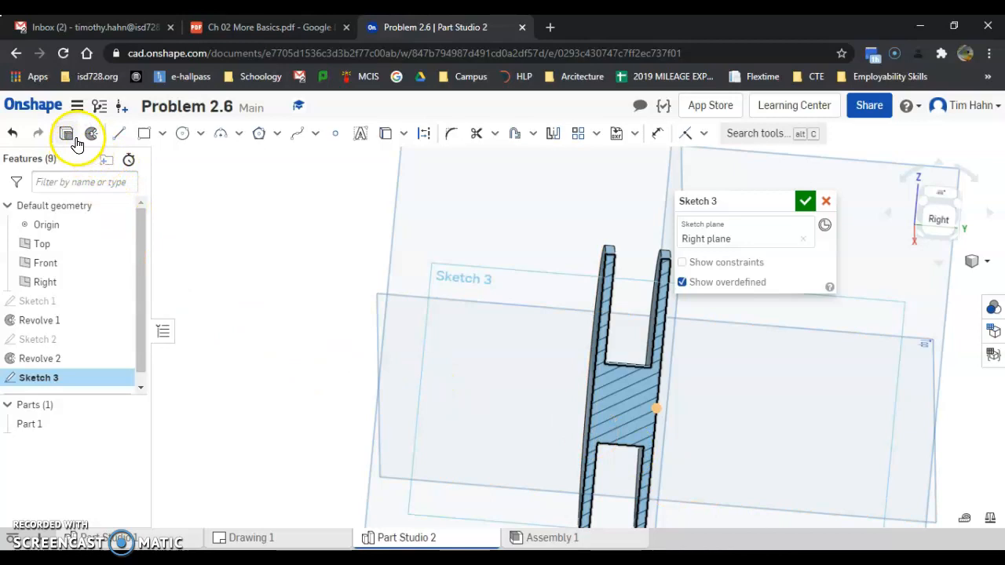
{"action": "left_click", "coordinate": [381, 138]}
{"action": "right_click_drag", "start_coordinate": [494, 391], "coordinate": [581, 388]}
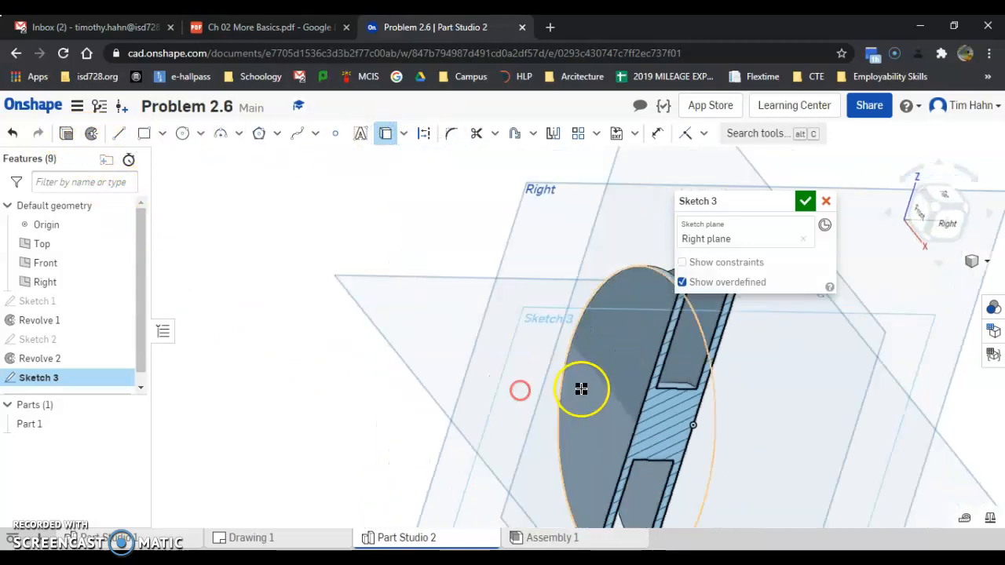
{"action": "scroll", "coordinate": [682, 354], "scroll_direction": "up", "scroll_amount": 2}
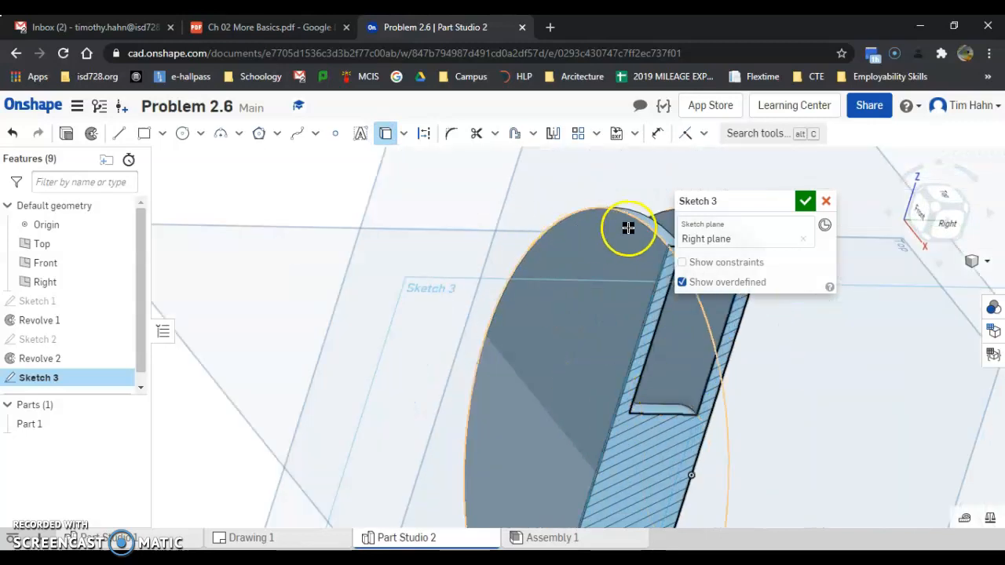
{"action": "scroll", "coordinate": [659, 228], "scroll_direction": "up", "scroll_amount": 3}
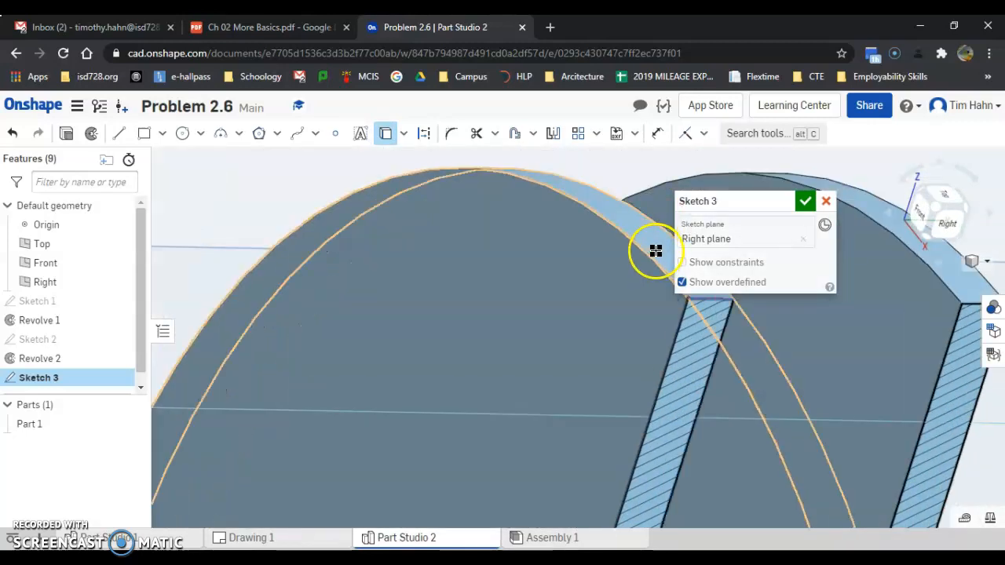
{"action": "right_click_drag", "start_coordinate": [668, 397], "coordinate": [613, 323]}
{"action": "scroll", "coordinate": [532, 271], "scroll_direction": "down", "scroll_amount": 3}
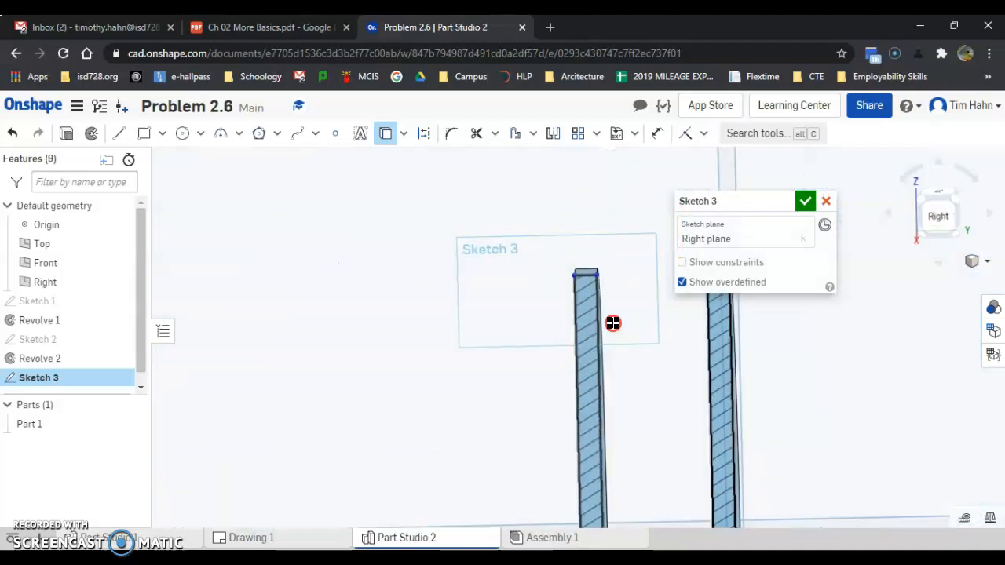
Draw a short horizontal line across the thickness of the left flange, between the rim and the hub.
{"action": "left_click", "coordinate": [118, 133]}
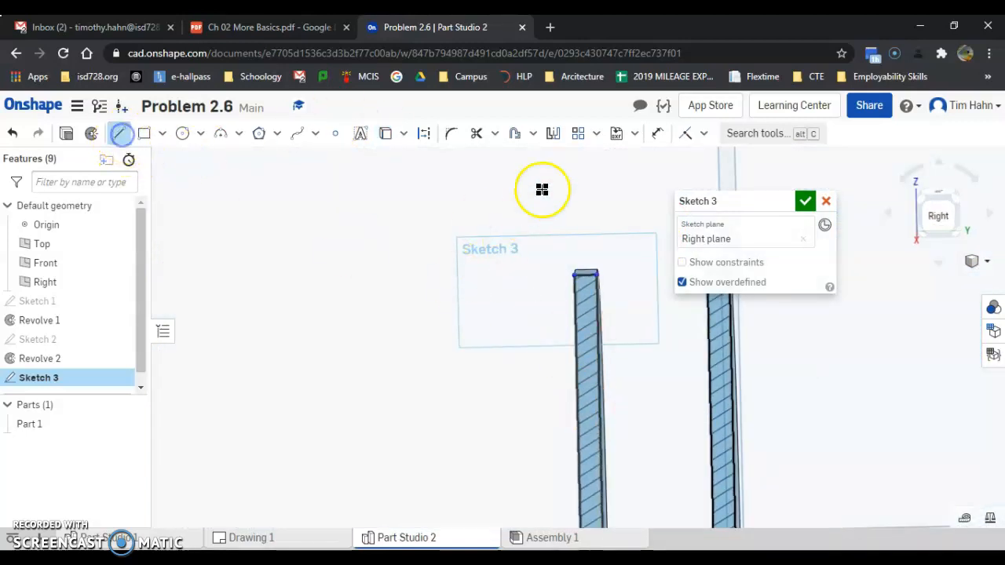
{"action": "scroll", "coordinate": [542, 196], "scroll_direction": "down", "scroll_amount": 3}
{"action": "scroll", "coordinate": [569, 351], "scroll_direction": "up", "scroll_amount": 2}
{"action": "left_click", "coordinate": [568, 346]}
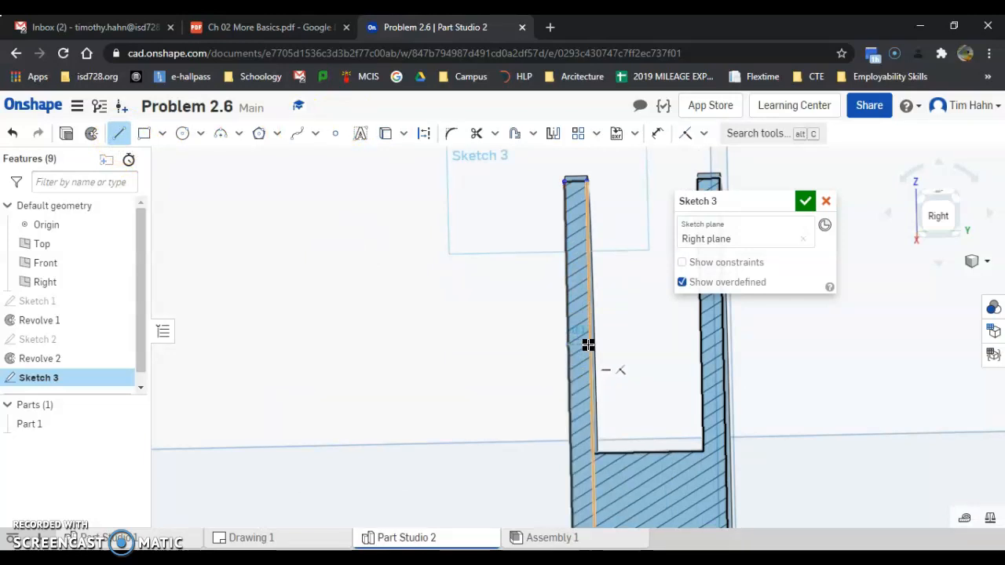
{"action": "left_click", "coordinate": [589, 345]}
{"action": "key", "text": "Escape"}
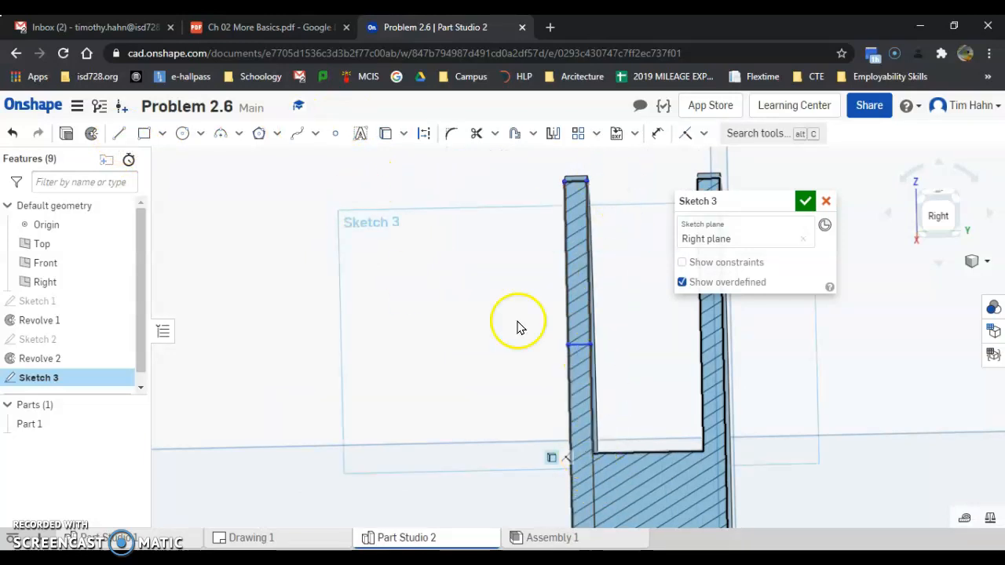
Draw a horizontal line about 1.5 in long from the origin through the hub and convert it to construction geometry.
{"action": "scroll", "coordinate": [605, 260], "scroll_direction": "down", "scroll_amount": 2}
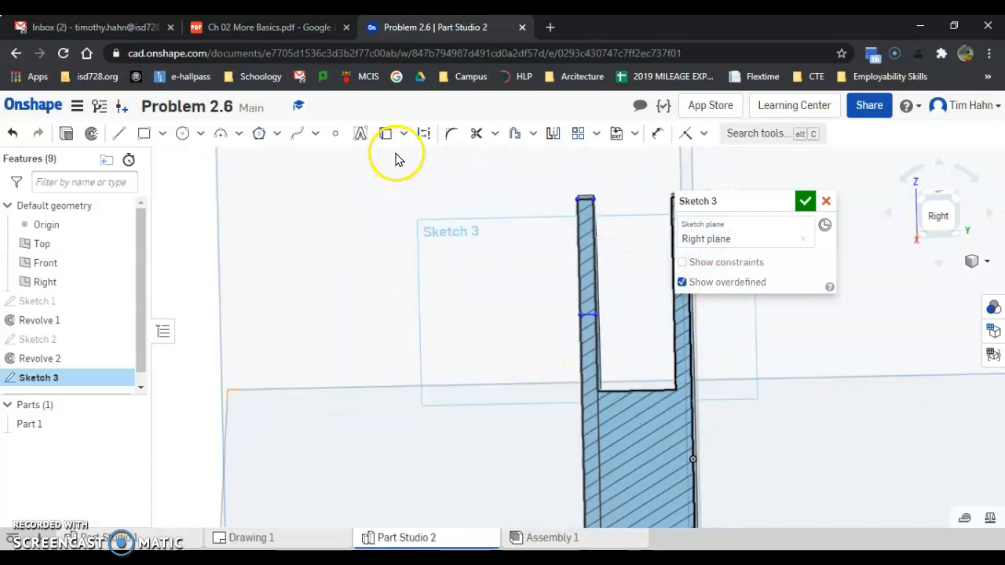
{"action": "left_click", "coordinate": [694, 461]}
{"action": "left_click", "coordinate": [462, 463]}
{"action": "key", "text": "Escape"}
{"action": "left_click", "coordinate": [498, 464]}
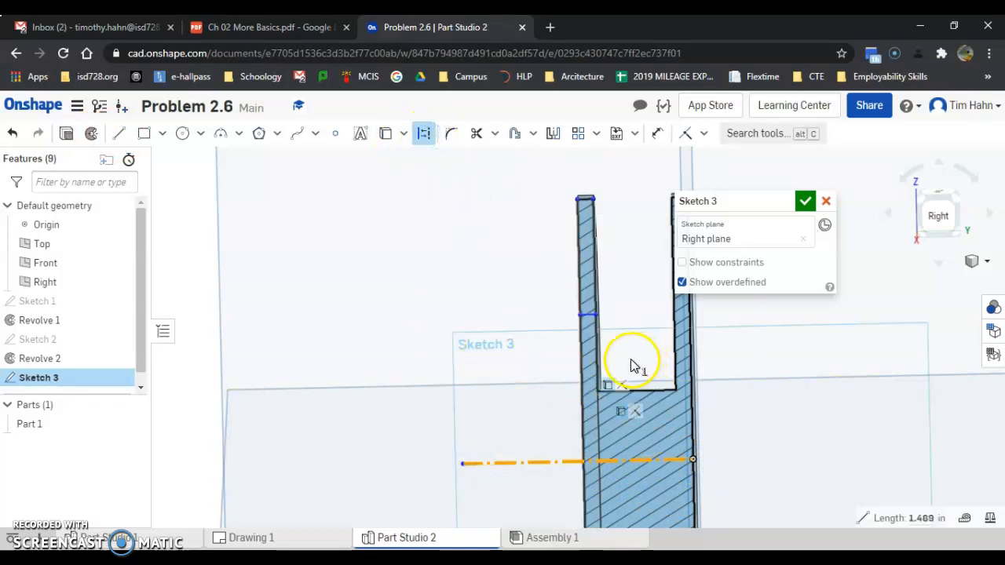
Add a diameter dimension from the short flange line about the construction line.
{"action": "scroll", "coordinate": [636, 366], "scroll_direction": "up", "scroll_amount": 1}
{"action": "left_click", "coordinate": [658, 133]}
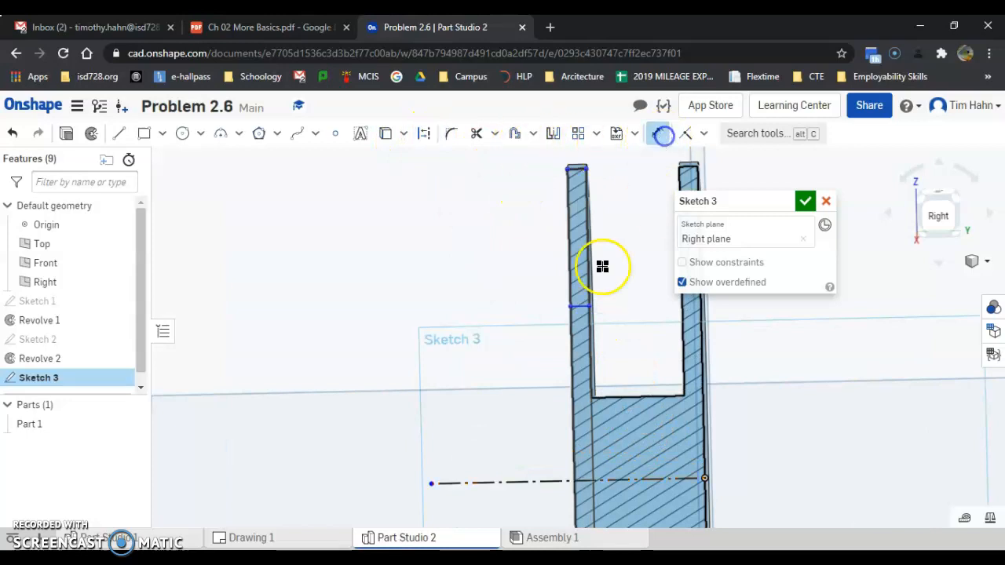
{"action": "left_click", "coordinate": [582, 307]}
{"action": "left_click", "coordinate": [560, 483]}
{"action": "scroll", "coordinate": [502, 414], "scroll_direction": "down", "scroll_amount": 2}
{"action": "scroll", "coordinate": [503, 414], "scroll_direction": "down", "scroll_amount": 2}
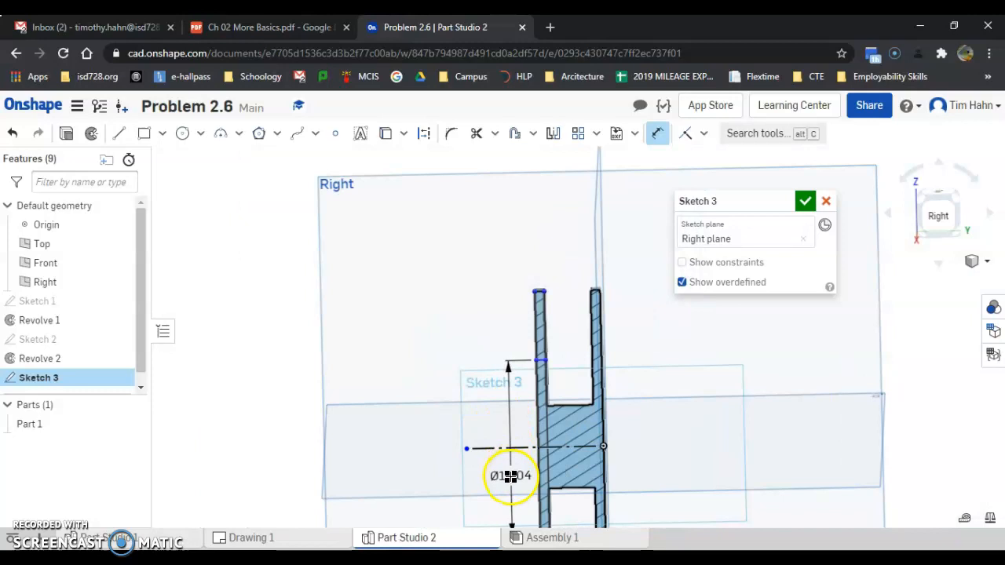
{"action": "left_click", "coordinate": [511, 476]}
Check the smaller flange's diameter in Drawing 1, return to Part Studio 2 and set the diameter dimension to 2 in.
{"action": "left_click", "coordinate": [317, 540]}
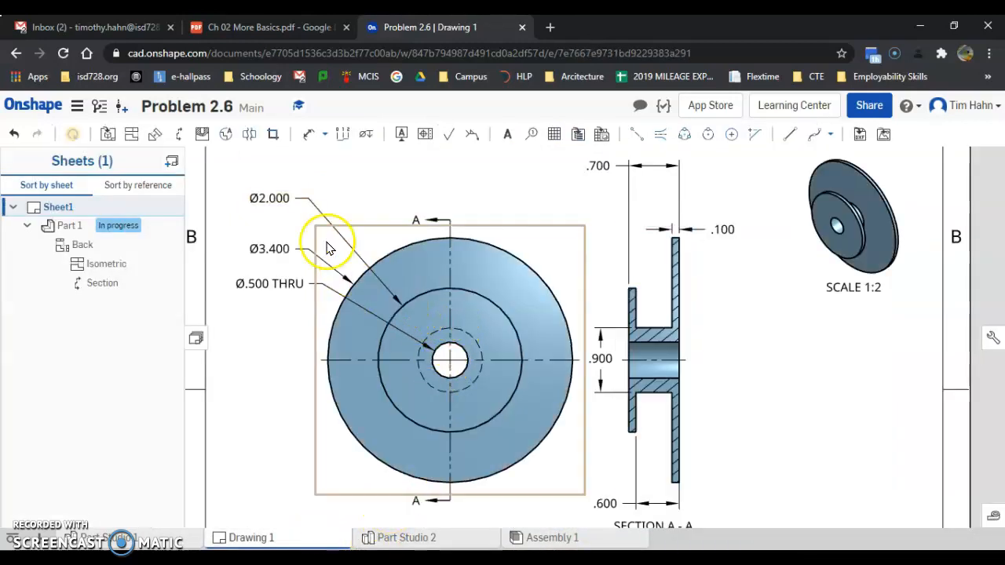
{"action": "left_click", "coordinate": [433, 537]}
{"action": "scroll", "coordinate": [486, 427], "scroll_direction": "up", "scroll_amount": 2}
{"action": "scroll", "coordinate": [482, 406], "scroll_direction": "down", "scroll_amount": 4}
{"action": "double_click", "coordinate": [501, 444]}
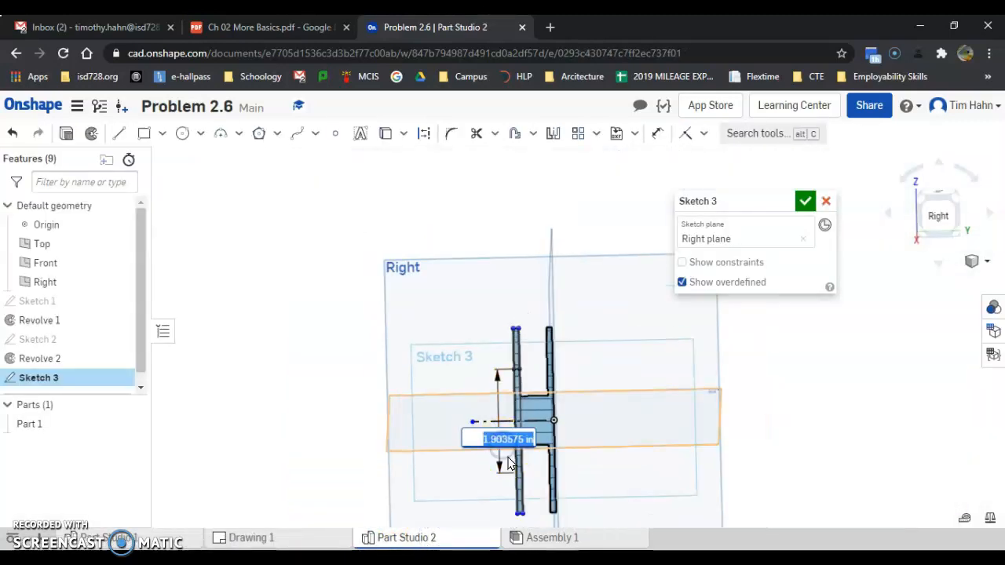
{"action": "type", "text": "2"}
{"action": "key", "text": "Return"}
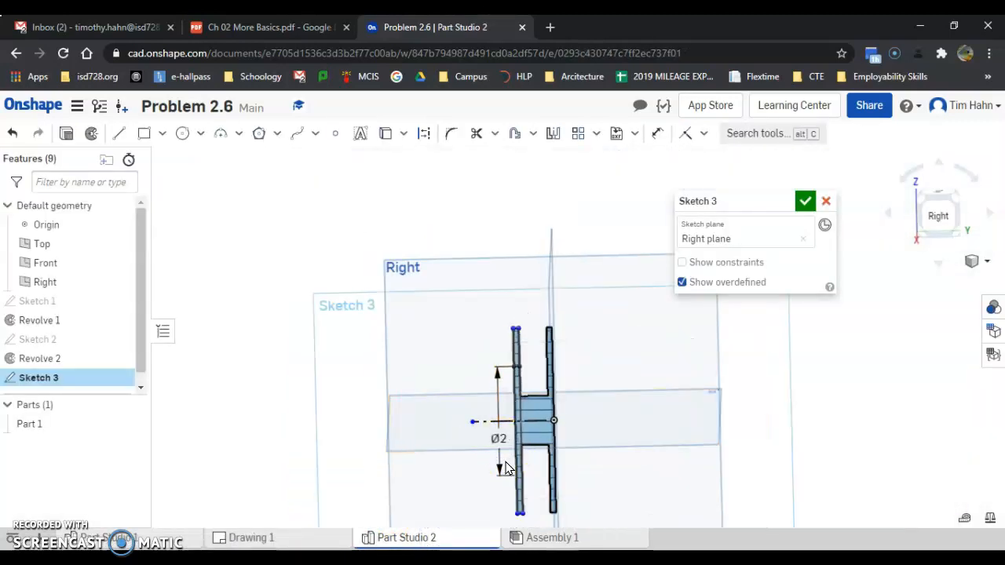
Inspect the profile on the left flange and finish the sketch.
{"action": "scroll", "coordinate": [659, 402], "scroll_direction": "down", "scroll_amount": 2}
{"action": "scroll", "coordinate": [605, 400], "scroll_direction": "up", "scroll_amount": 2}
{"action": "scroll", "coordinate": [538, 460], "scroll_direction": "down", "scroll_amount": 1}
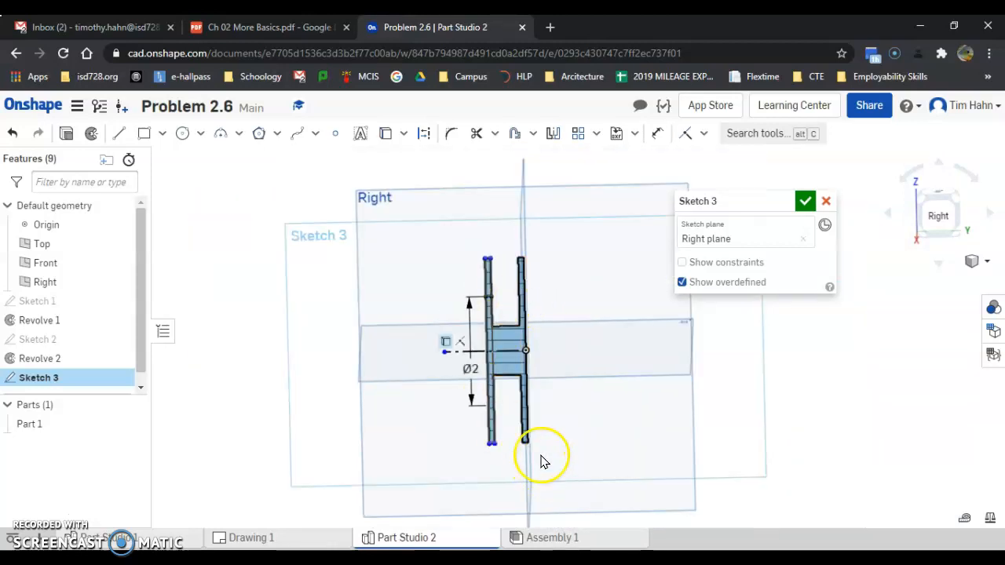
{"action": "scroll", "coordinate": [538, 460], "scroll_direction": "up", "scroll_amount": 3}
{"action": "right_click_drag", "start_coordinate": [559, 383], "coordinate": [599, 401]}
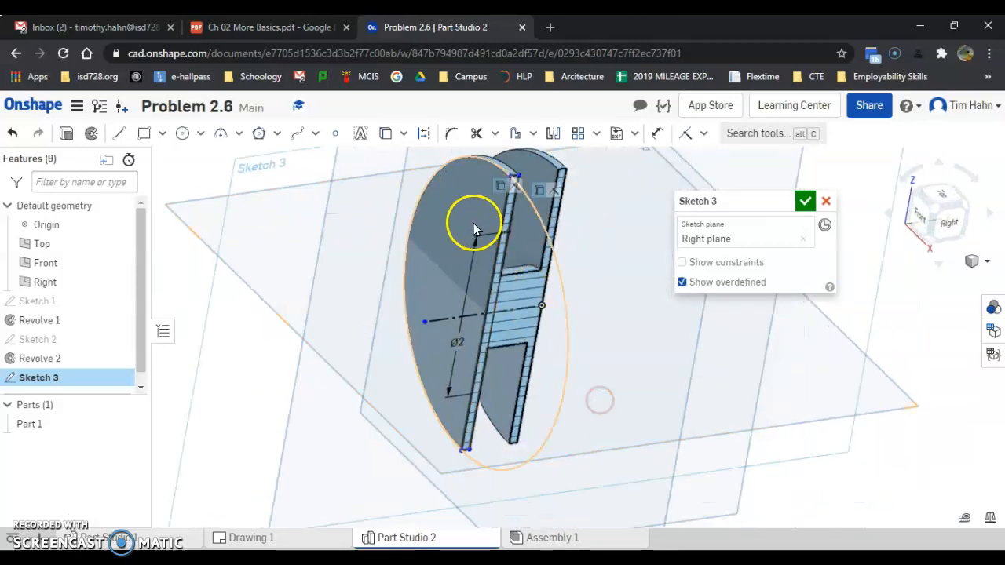
{"action": "scroll", "coordinate": [491, 180], "scroll_direction": "up", "scroll_amount": 3}
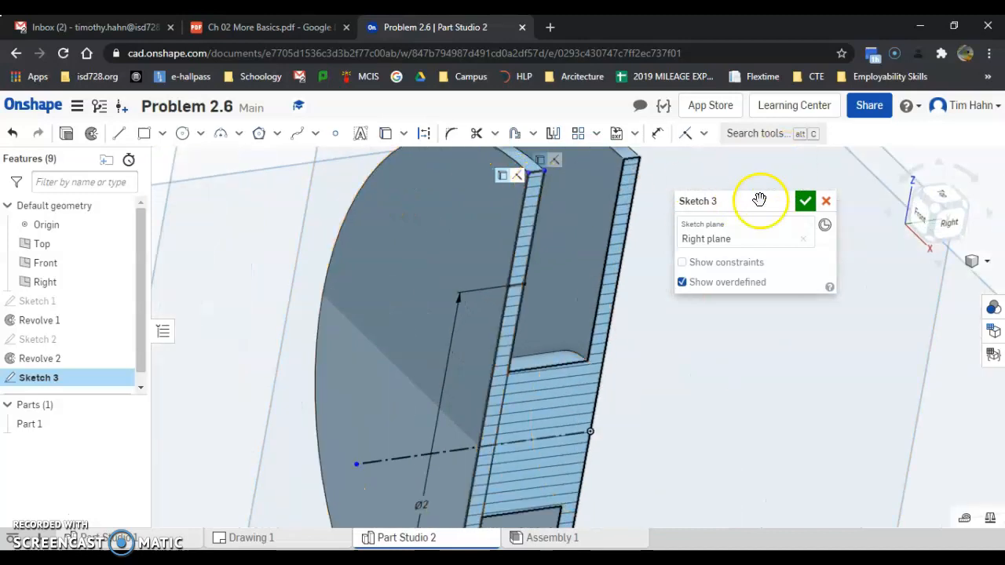
{"action": "left_click", "coordinate": [819, 202]}
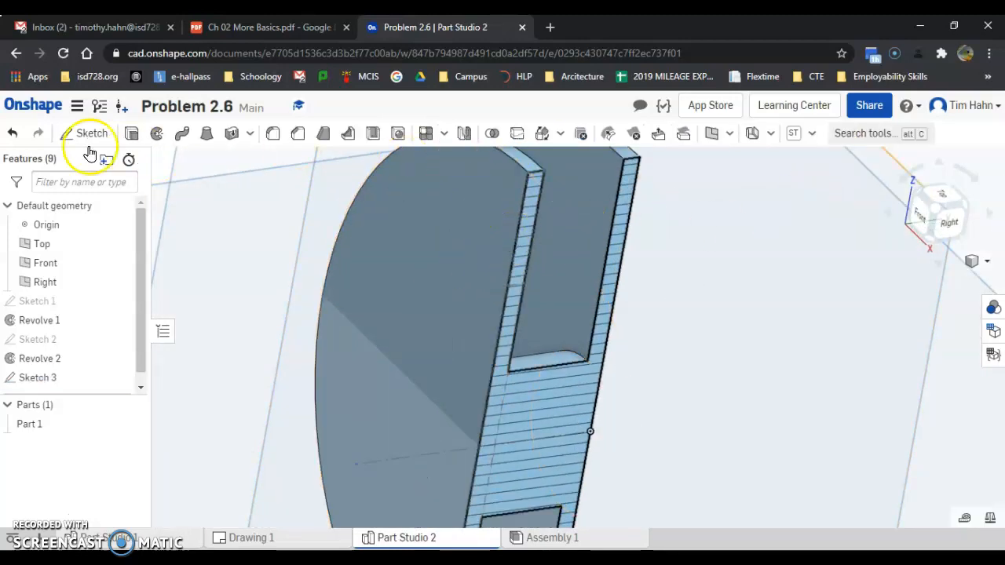
Revolve the left flange's outer sketch region a full turn about the construction line as a Remove cut.
{"action": "left_click", "coordinate": [157, 133]}
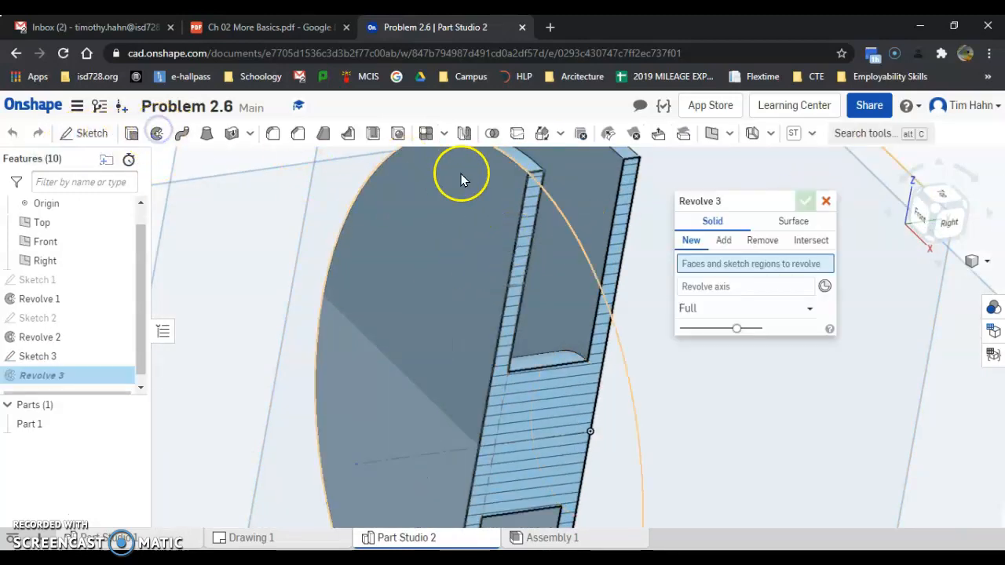
{"action": "left_click", "coordinate": [521, 208]}
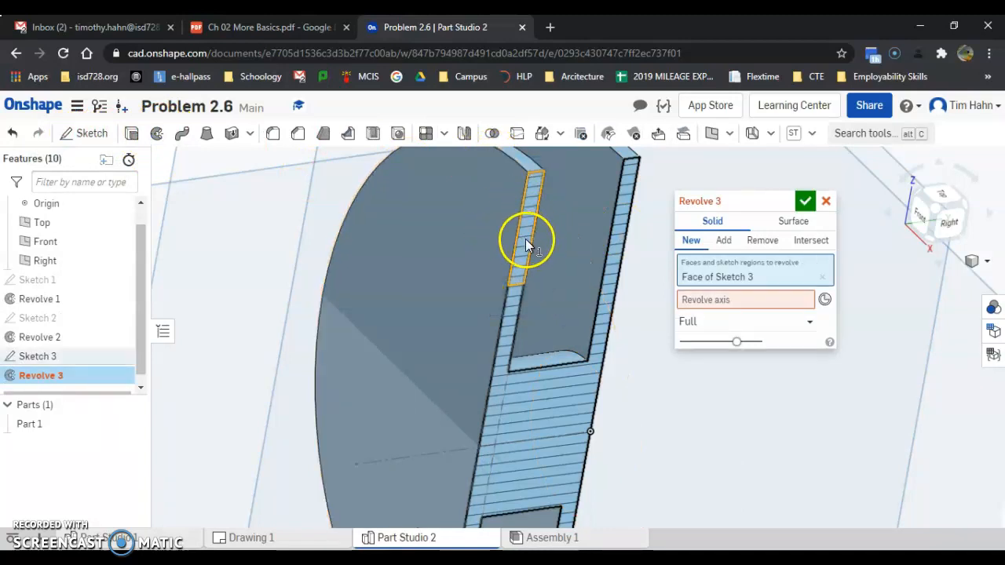
{"action": "left_click", "coordinate": [769, 242]}
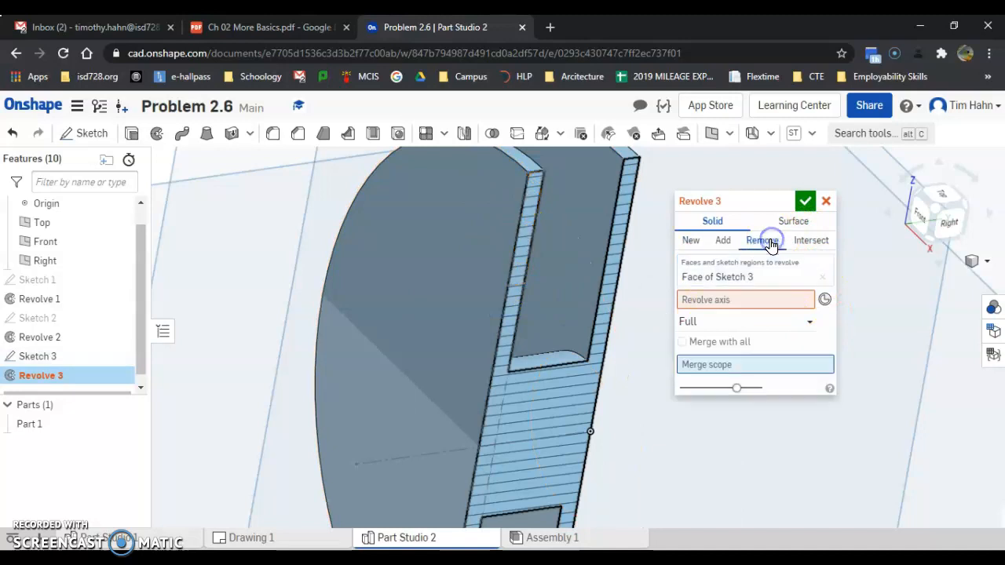
{"action": "left_click_drag", "start_coordinate": [474, 155], "coordinate": [560, 313]}
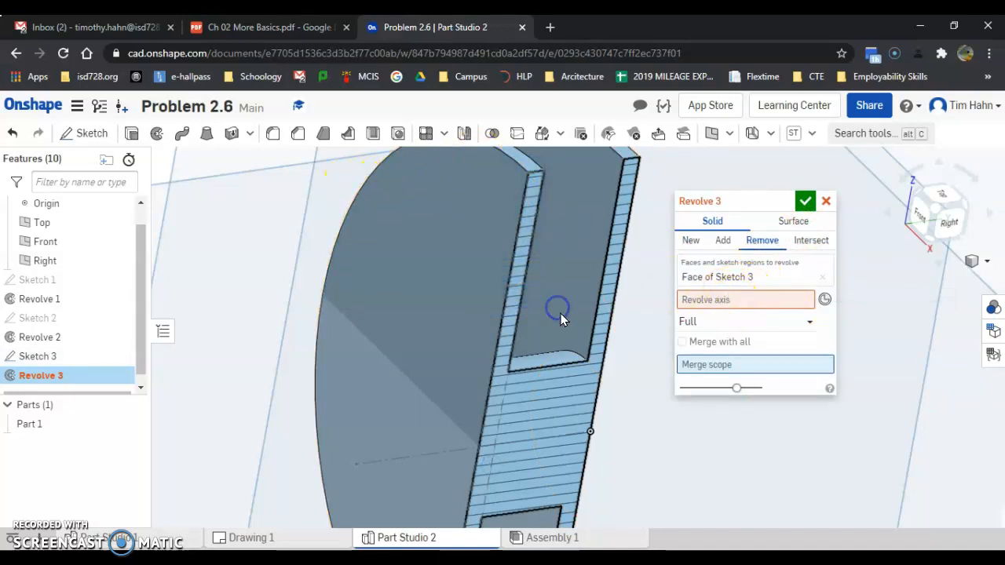
{"action": "left_click", "coordinate": [718, 301]}
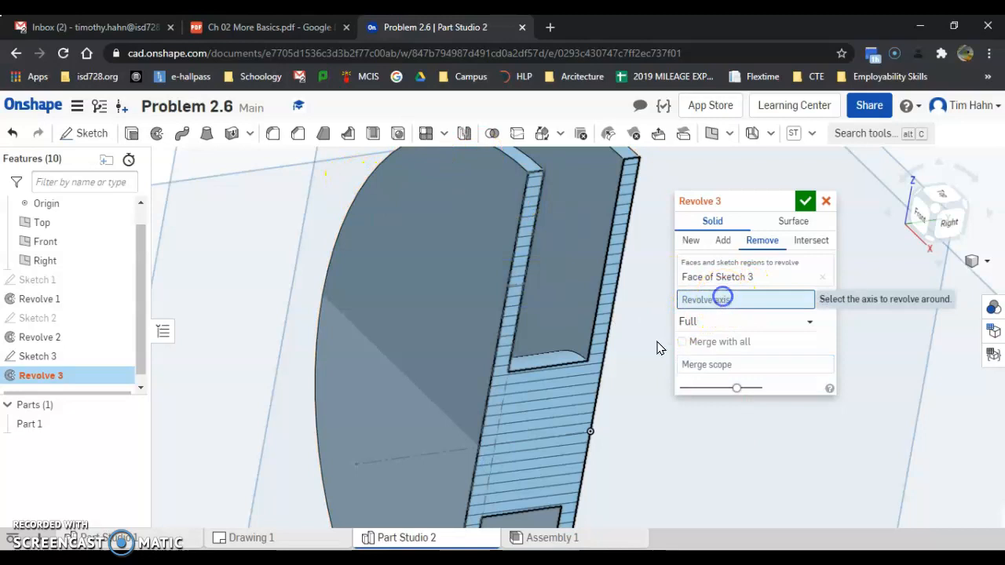
{"action": "left_click", "coordinate": [456, 452]}
{"action": "scroll", "coordinate": [554, 299], "scroll_direction": "down", "scroll_amount": 3}
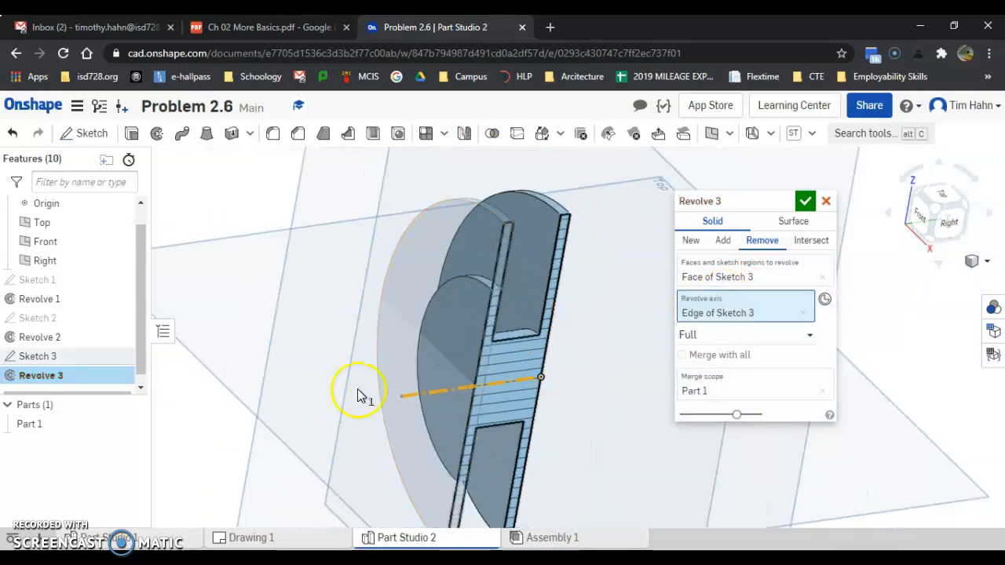
{"action": "left_click", "coordinate": [806, 201]}
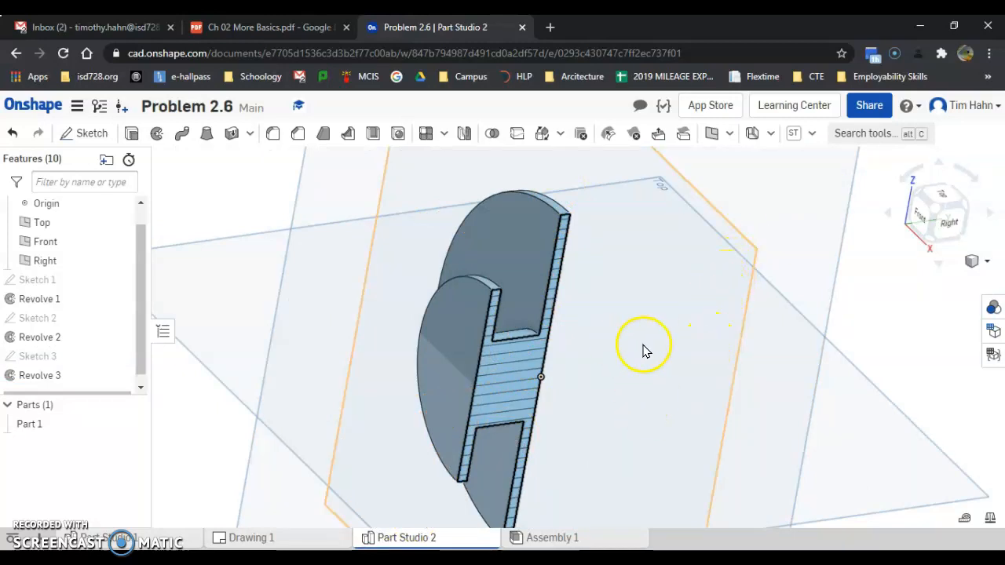
{"action": "scroll", "coordinate": [481, 254], "scroll_direction": "down", "scroll_amount": 4}
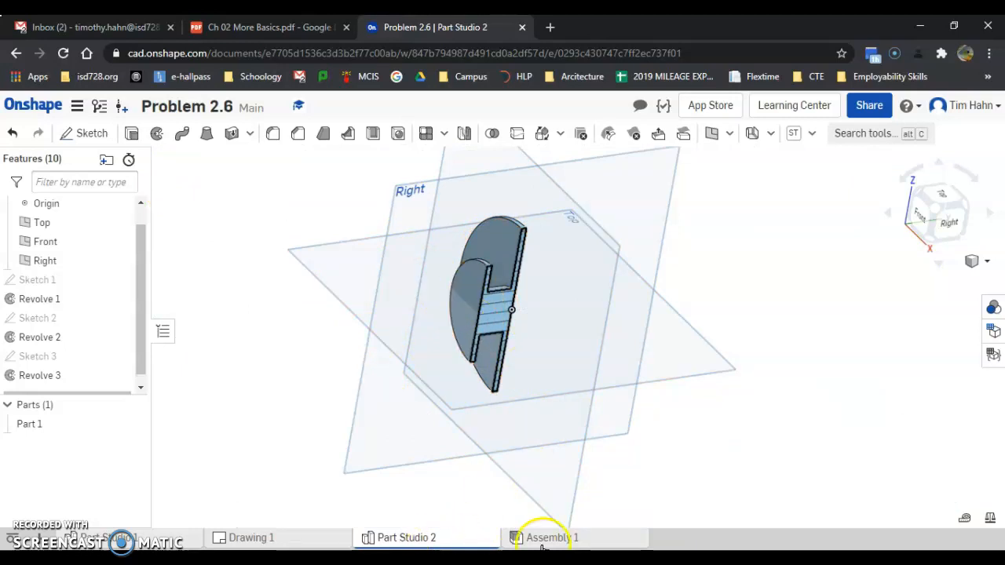
Return to Drawing 1 and check the dimensions of the central through hole.
{"action": "left_click", "coordinate": [316, 540]}
{"action": "scroll", "coordinate": [463, 389], "scroll_direction": "up", "scroll_amount": 5}
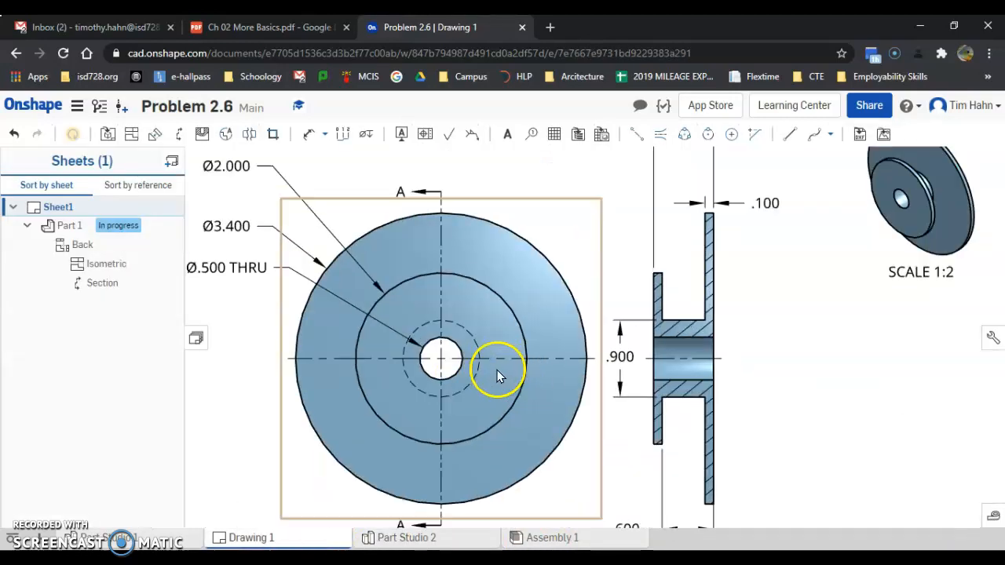
{"action": "scroll", "coordinate": [414, 348], "scroll_direction": "down", "scroll_amount": 5}
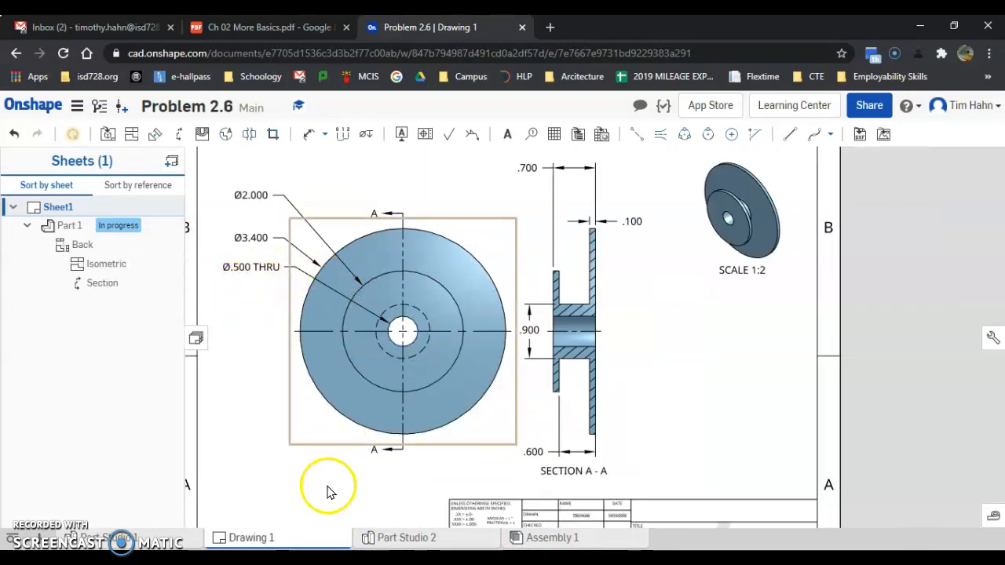
Return to Part Studio 2 and turn off the section view so the whole part is shown.
{"action": "left_click", "coordinate": [426, 542]}
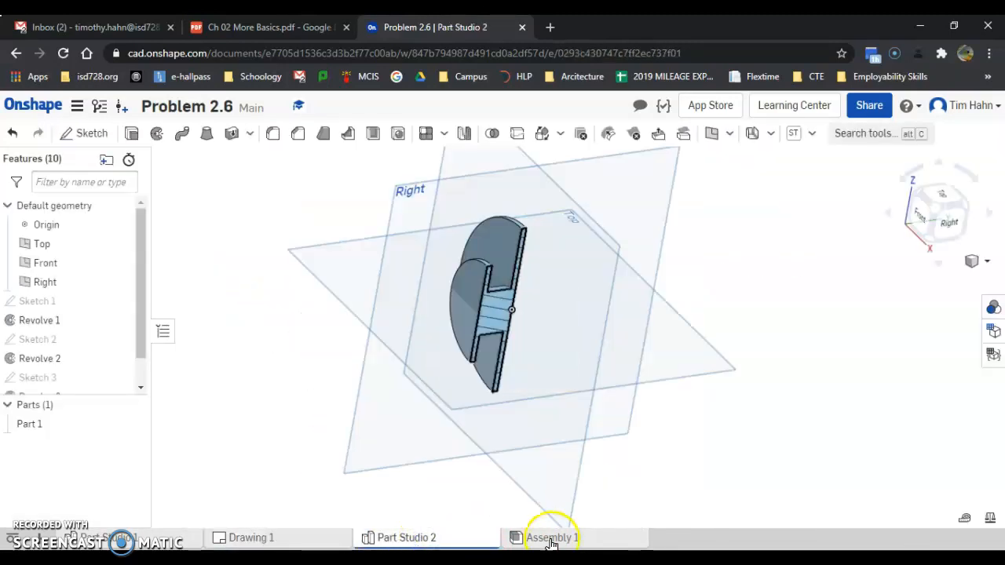
{"action": "scroll", "coordinate": [451, 298], "scroll_direction": "up", "scroll_amount": 5}
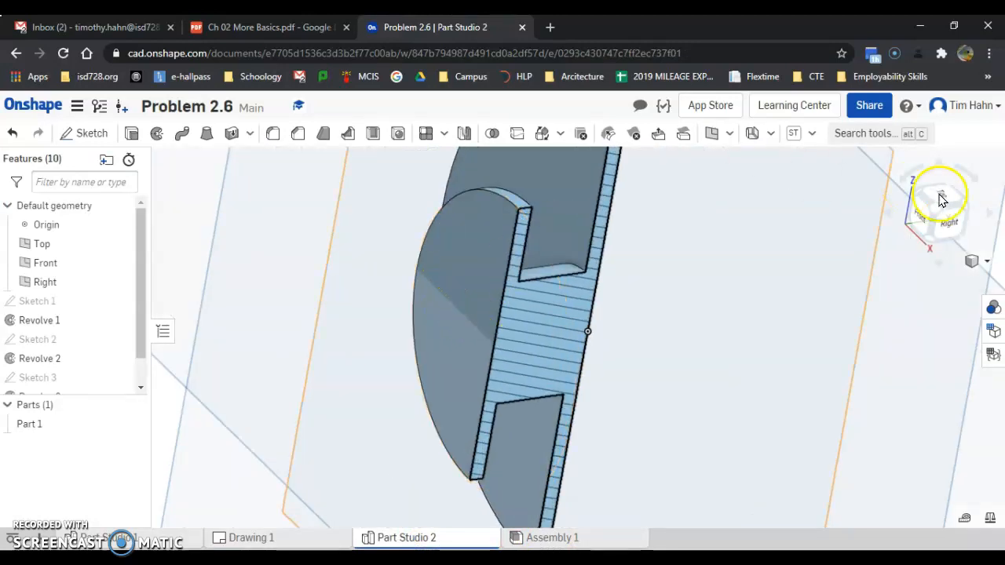
{"action": "left_click", "coordinate": [988, 265]}
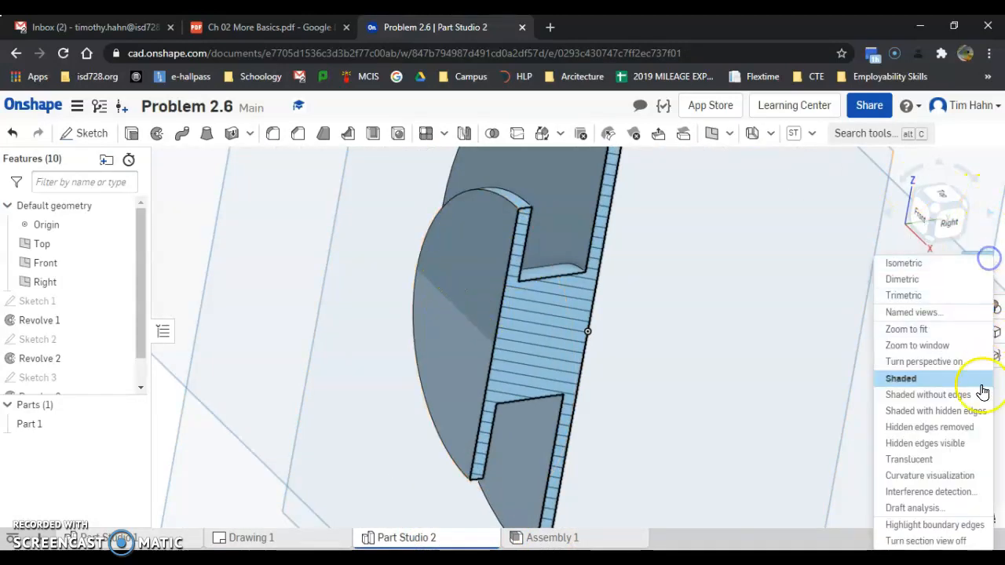
{"action": "left_click", "coordinate": [926, 541]}
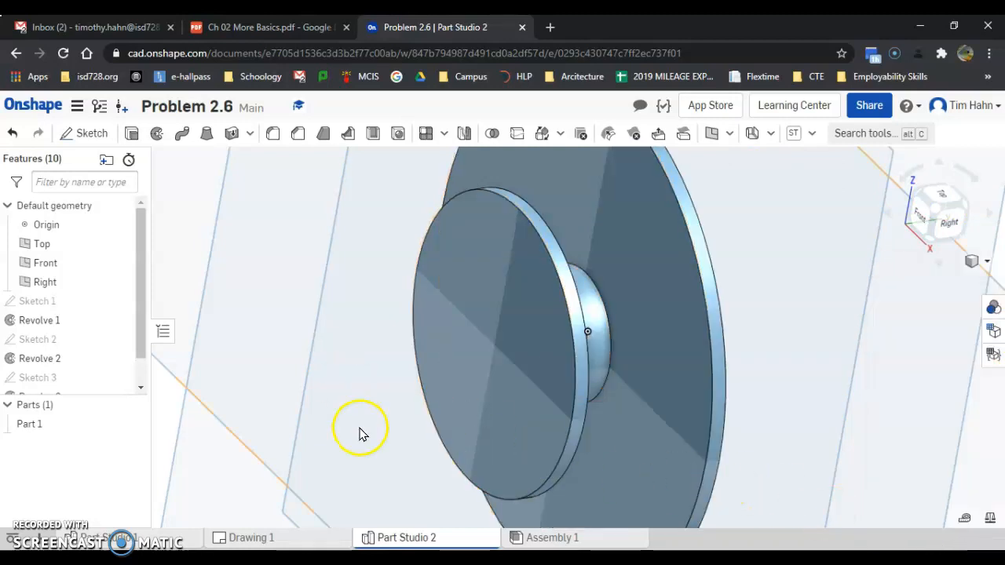
Sketch a point at the centre of the smaller flange's outer face and finish the sketch.
{"action": "left_click", "coordinate": [85, 132]}
{"action": "left_click", "coordinate": [596, 298]}
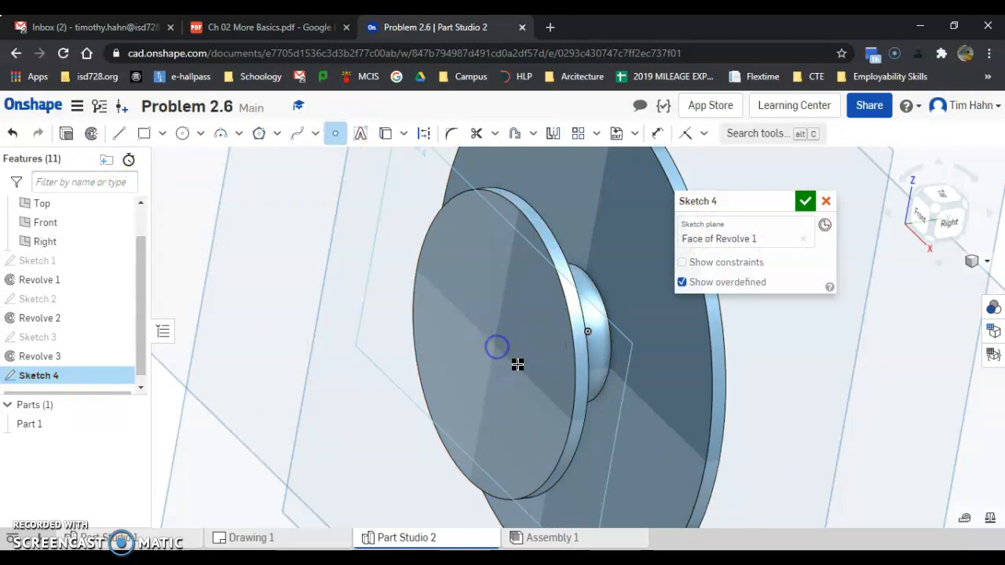
{"action": "scroll", "coordinate": [475, 399], "scroll_direction": "down", "scroll_amount": 3}
{"action": "right_click_drag", "start_coordinate": [507, 388], "coordinate": [539, 387]}
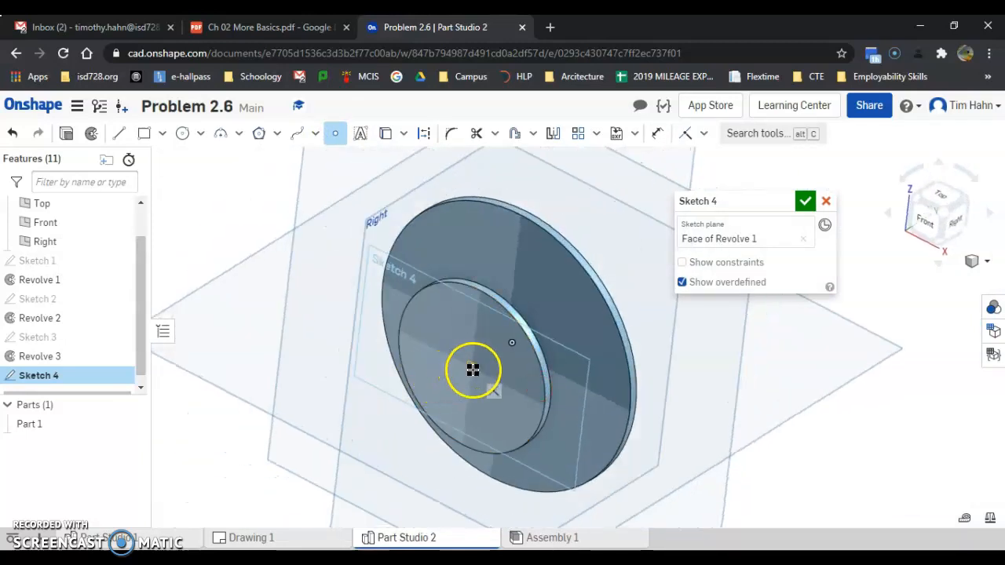
{"action": "scroll", "coordinate": [480, 291], "scroll_direction": "up", "scroll_amount": 2}
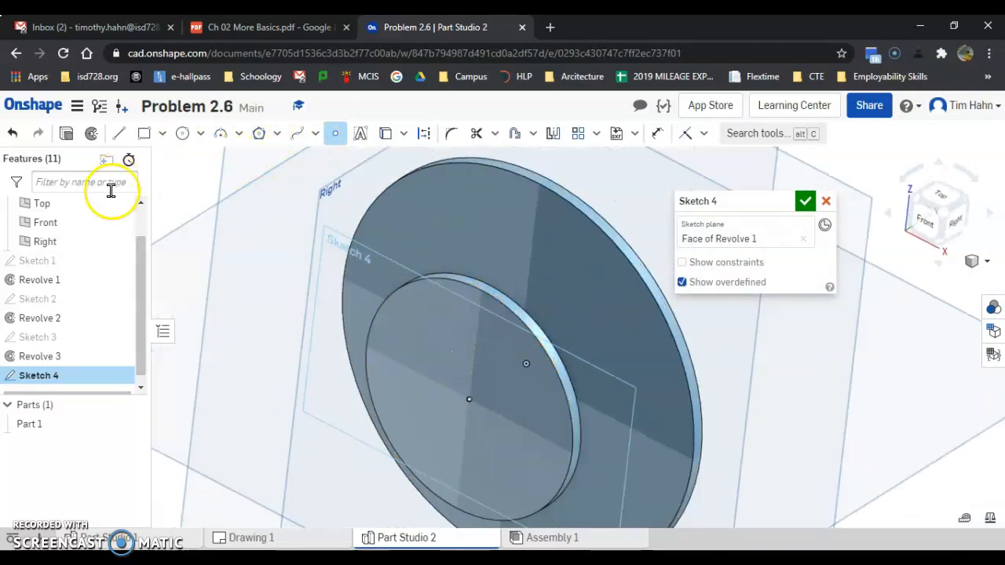
{"action": "left_click", "coordinate": [804, 200]}
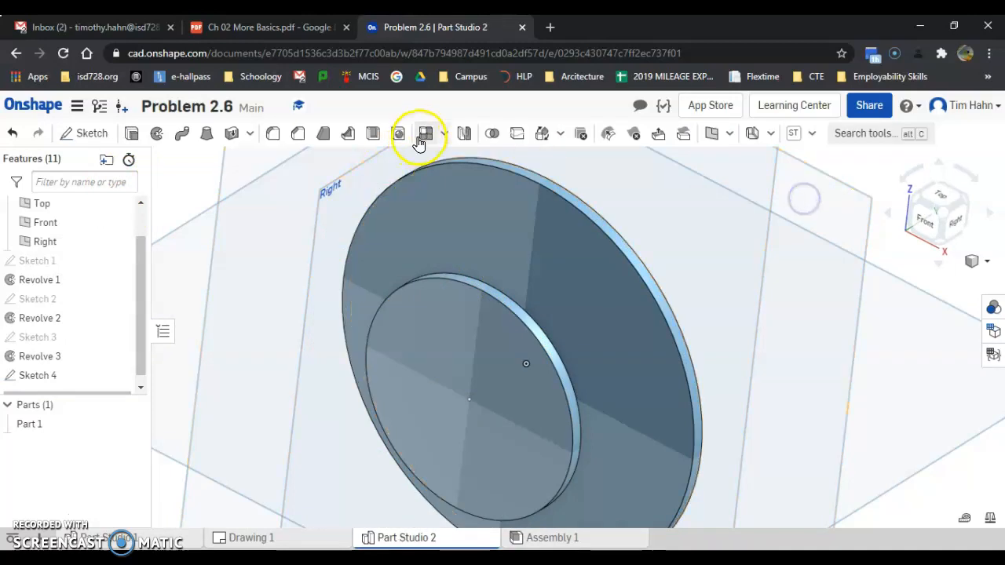
Create a simple through hole of 0.5 in diameter at the sketch point on the smaller flange.
{"action": "left_click", "coordinate": [398, 134]}
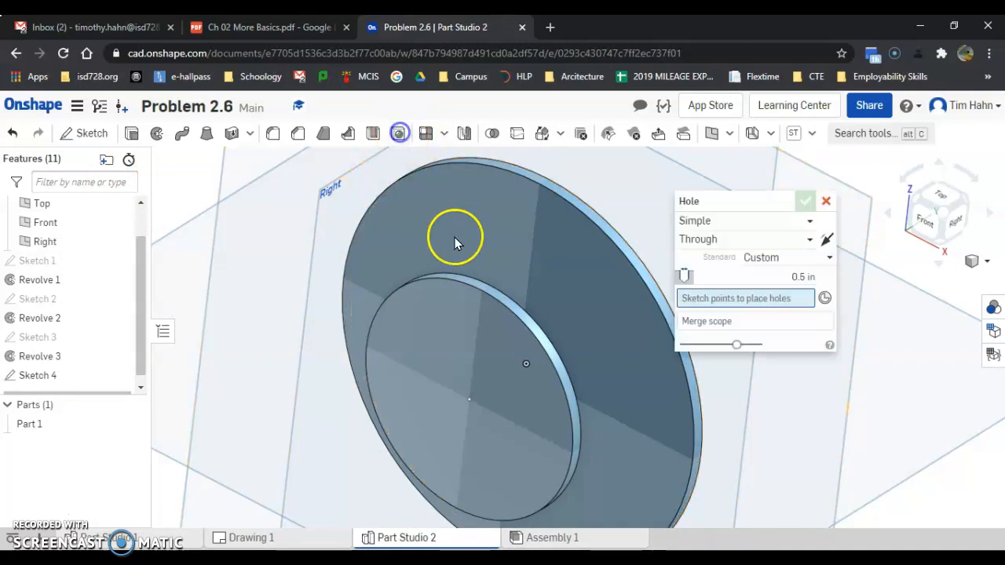
{"action": "left_click", "coordinate": [469, 399]}
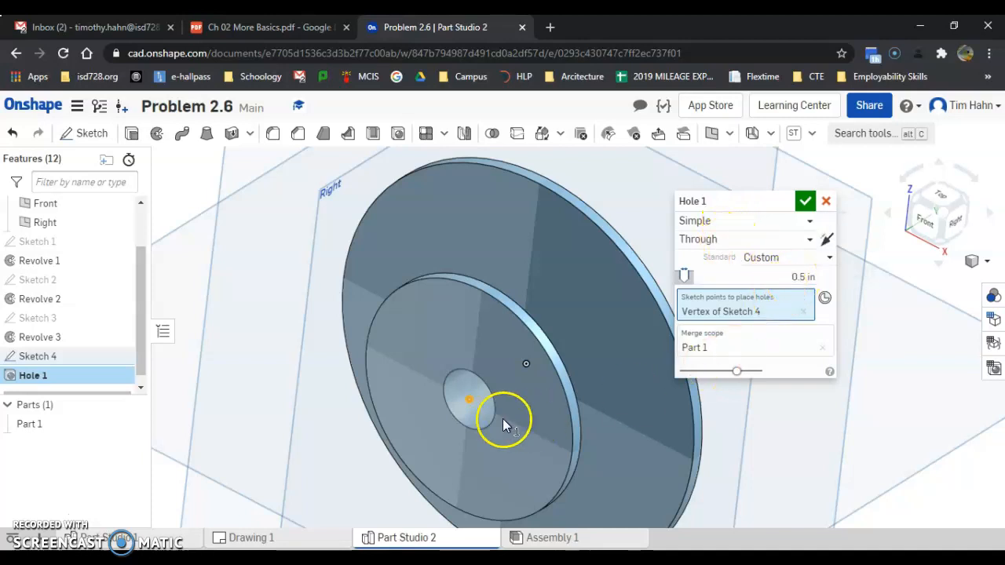
{"action": "mouse_move", "coordinate": [524, 359]}
{"action": "right_mouse_down"}
{"action": "mouse_move", "coordinate": [543, 352]}
{"action": "mouse_move", "coordinate": [521, 361]}
{"action": "right_mouse_up"}
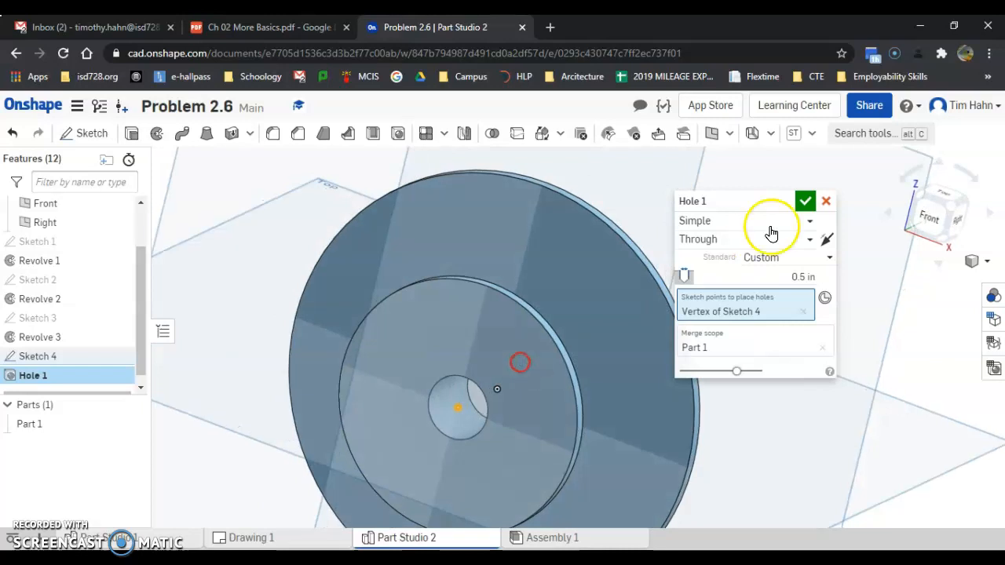
{"action": "left_click", "coordinate": [801, 201]}
Hide the reference planes and set the part to the isometric view.
{"action": "scroll", "coordinate": [673, 281], "scroll_direction": "up", "scroll_amount": 5}
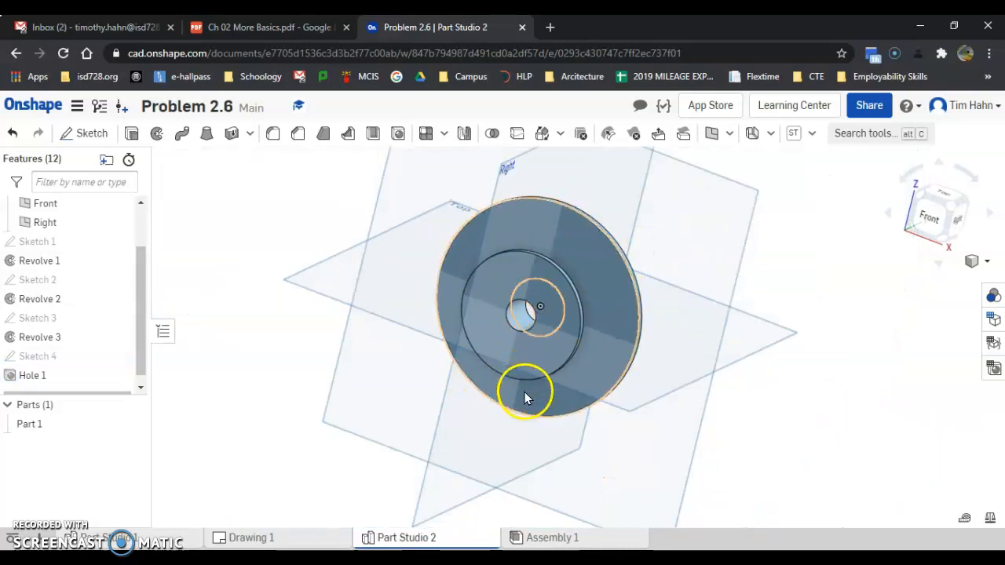
{"action": "key", "text": "p"}
{"action": "right_click", "coordinate": [761, 375]}
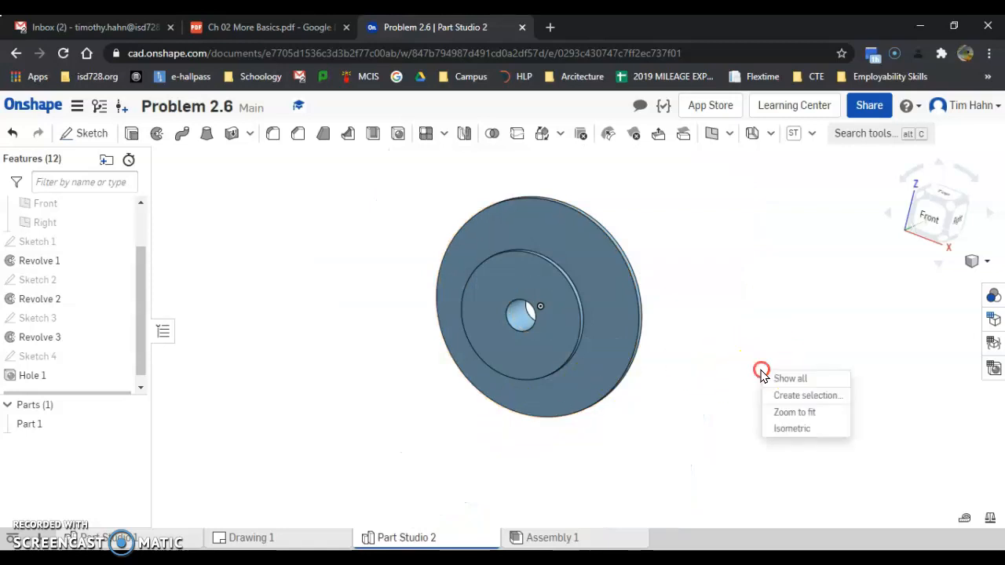
{"action": "left_click", "coordinate": [798, 426]}
Apply a section view through the middle of the part to show the bore and groove.
{"action": "left_click", "coordinate": [970, 260]}
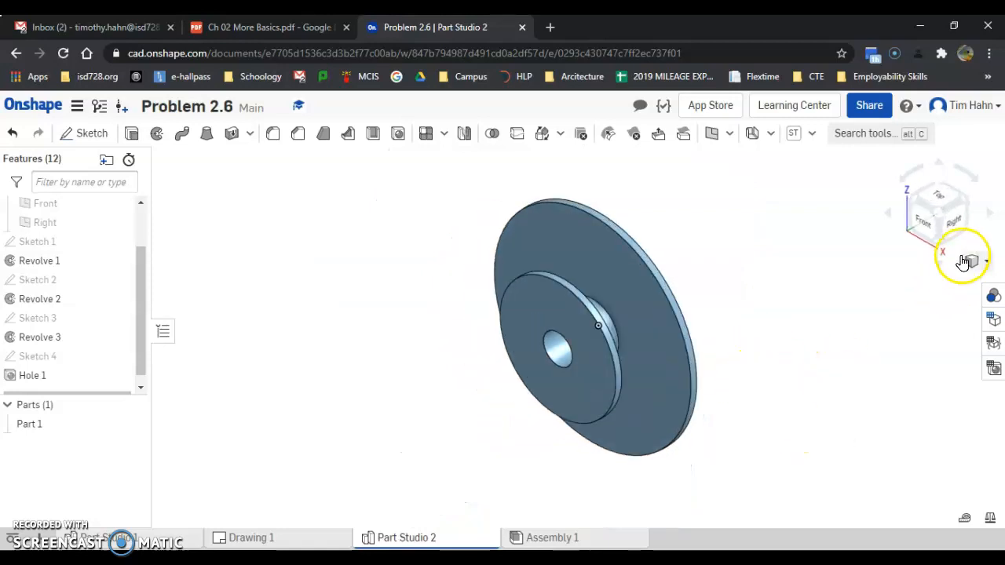
{"action": "left_click", "coordinate": [910, 541]}
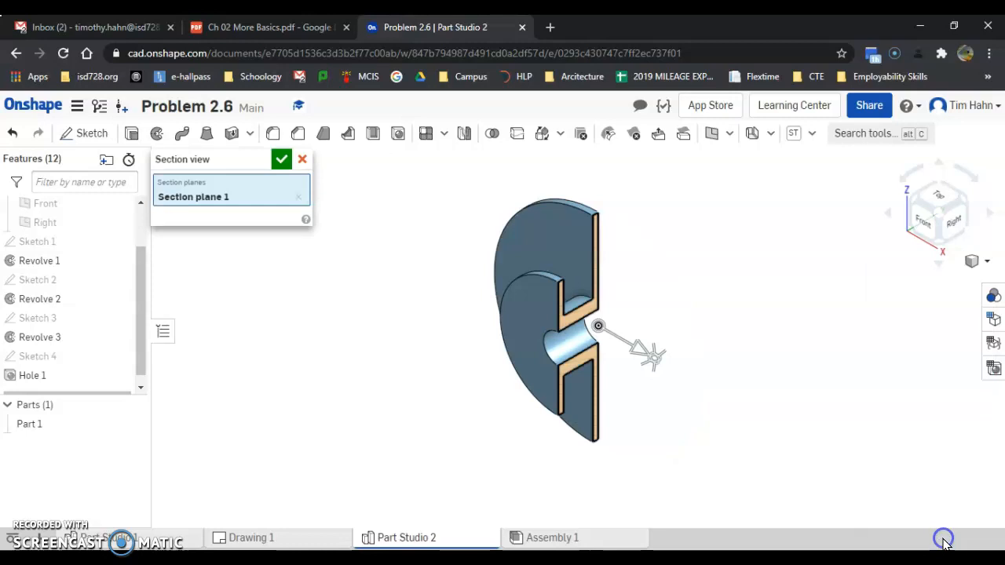
{"action": "left_click", "coordinate": [281, 159]}
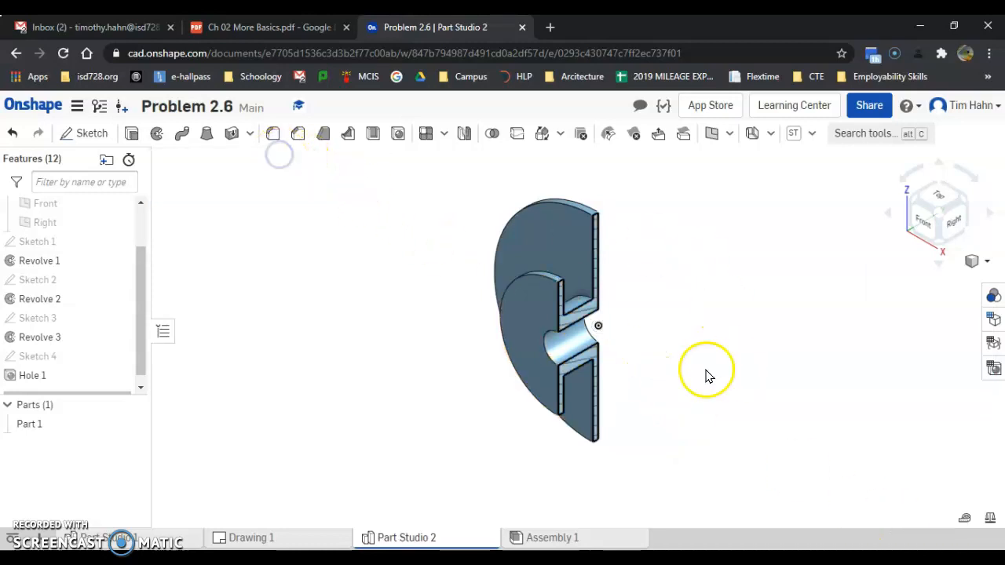
Open the mass properties for Part 1 and check its volume.
{"action": "scroll", "coordinate": [667, 323], "scroll_direction": "up", "scroll_amount": 5}
{"action": "scroll", "coordinate": [667, 323], "scroll_direction": "down", "scroll_amount": 3}
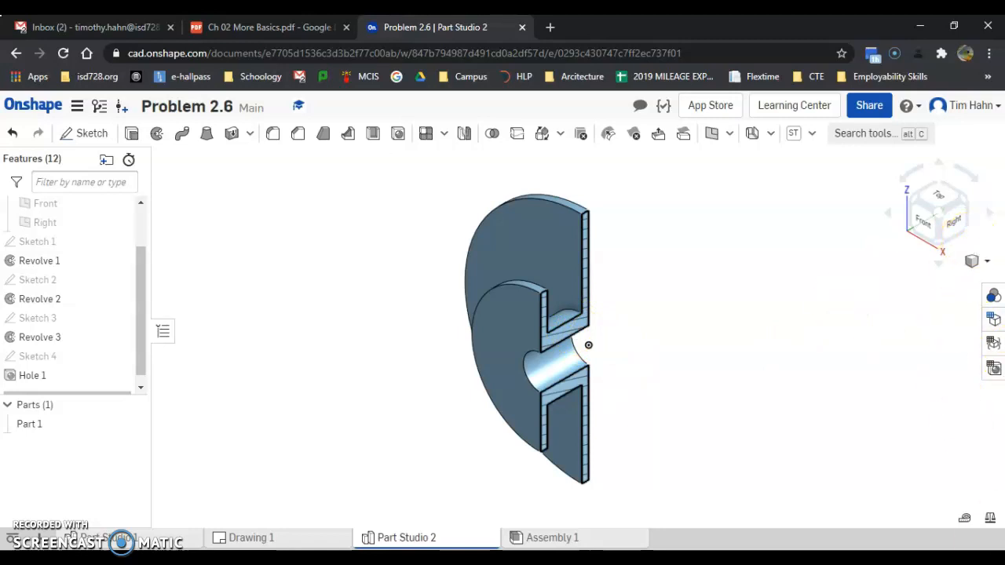
{"action": "left_click", "coordinate": [993, 520]}
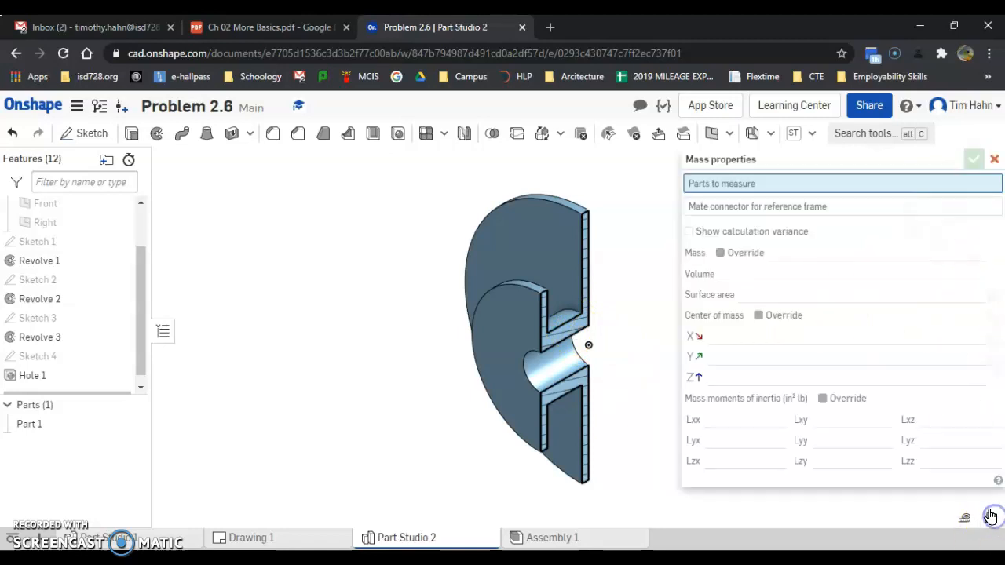
{"action": "left_click", "coordinate": [559, 229]}
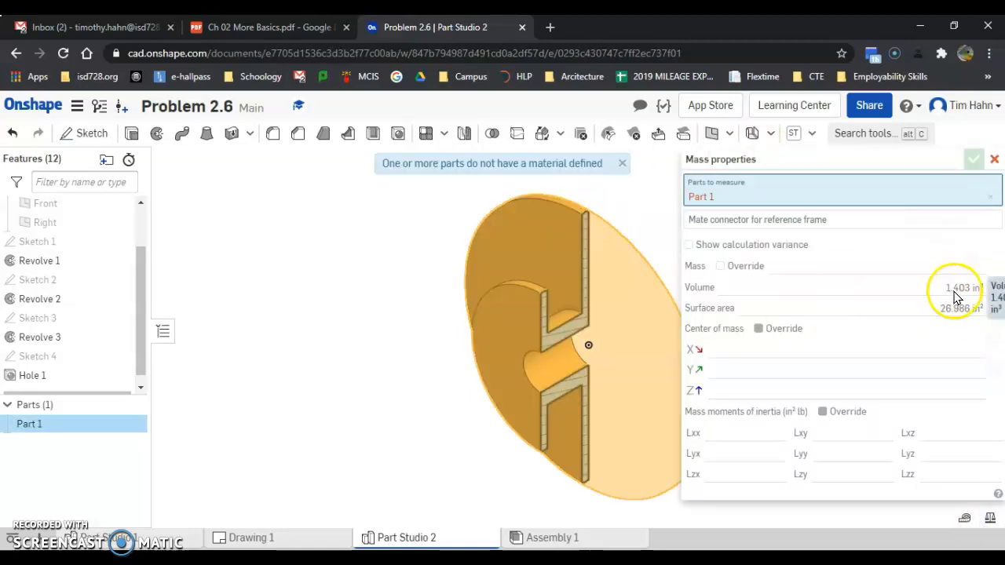